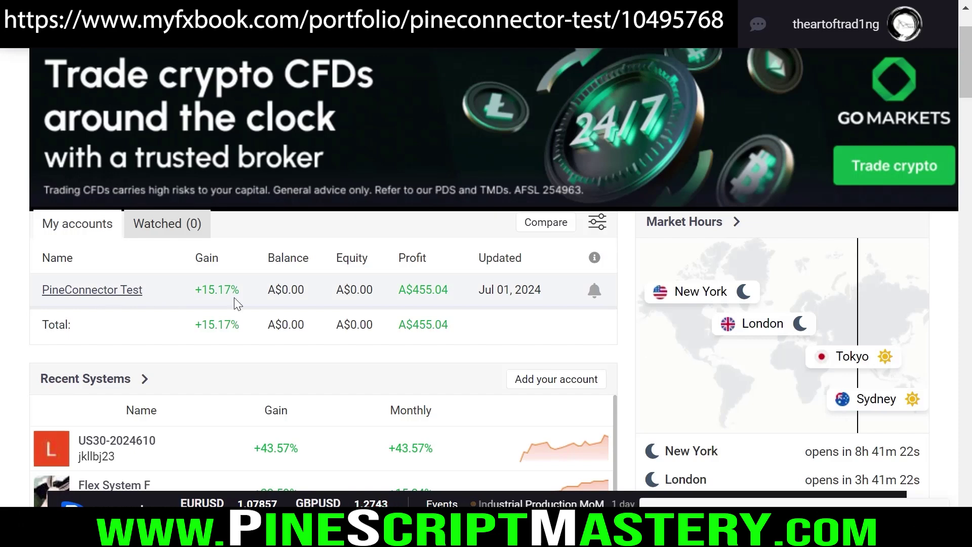
Examine the gain and profit figures of the PineConnector Test account in the Myfxbook account list.
{"action": "left_click_drag", "start_coordinate": [248, 292], "coordinate": [195, 290]}
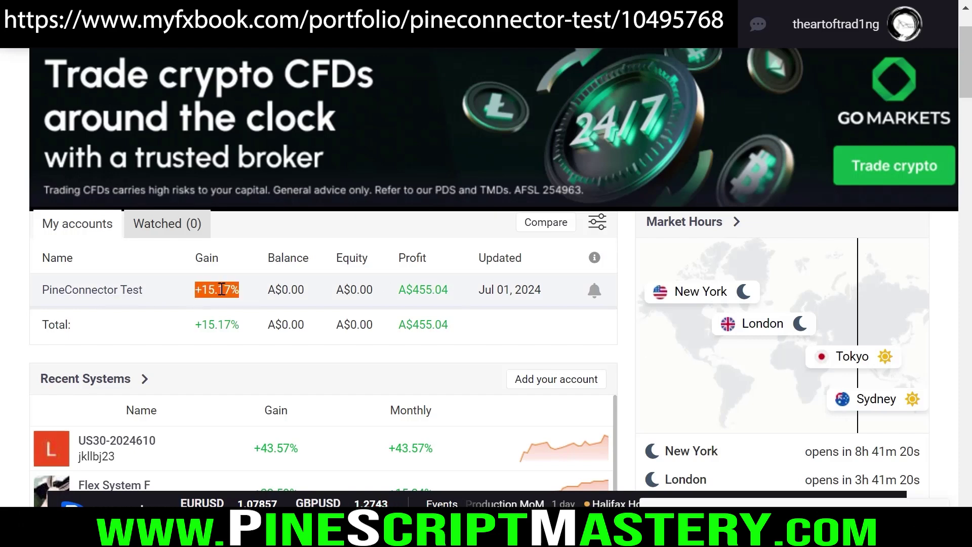
{"action": "left_click", "coordinate": [221, 290]}
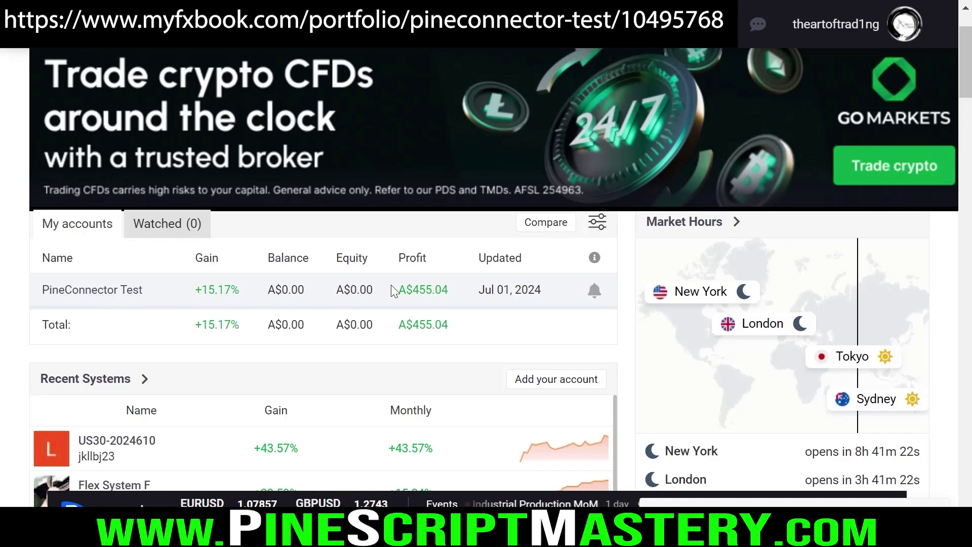
{"action": "triple_click", "coordinate": [207, 294]}
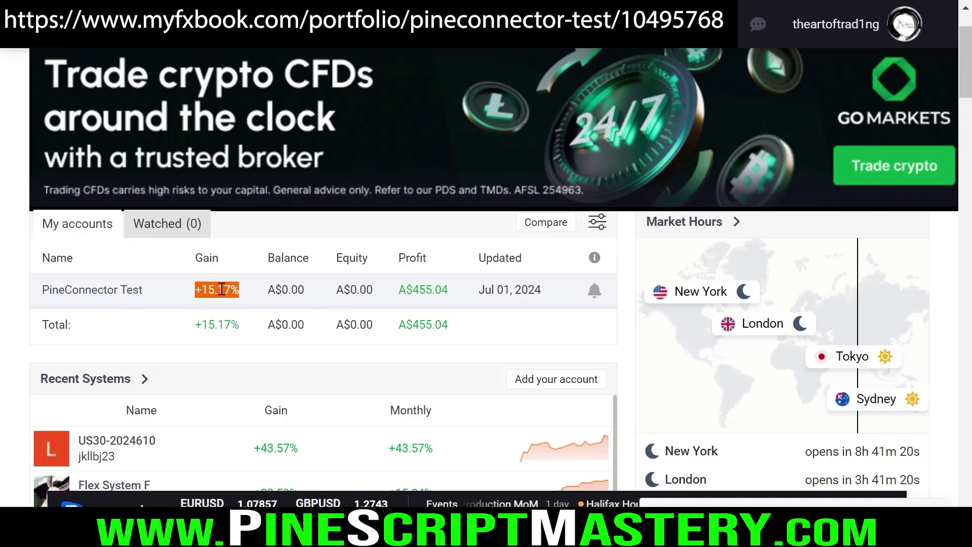
{"action": "left_click", "coordinate": [222, 290]}
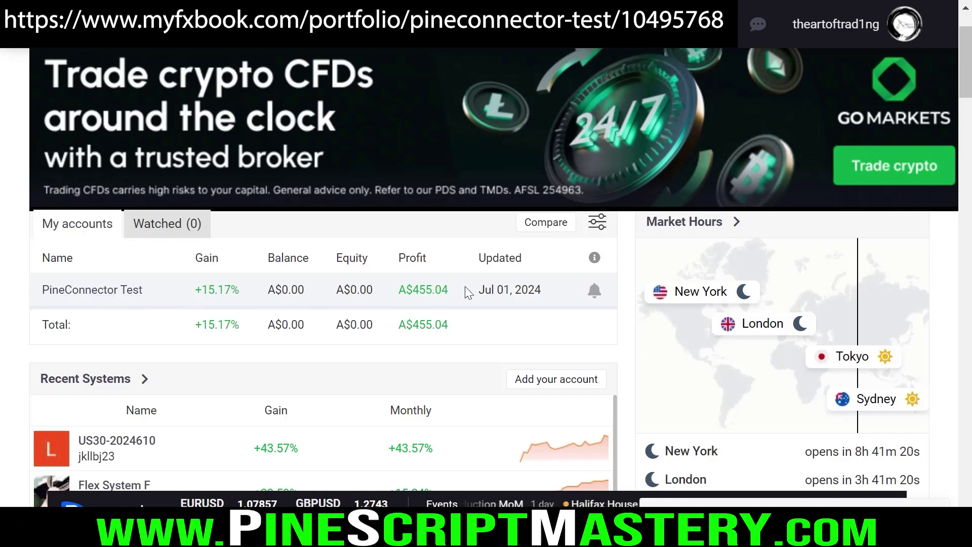
Open the PineConnector Test account and examine its gain and drawdown statistics beside the growth chart.
{"action": "left_click", "coordinate": [417, 286]}
{"action": "scroll", "coordinate": [334, 223], "scroll_direction": "down", "scroll_amount": 7}
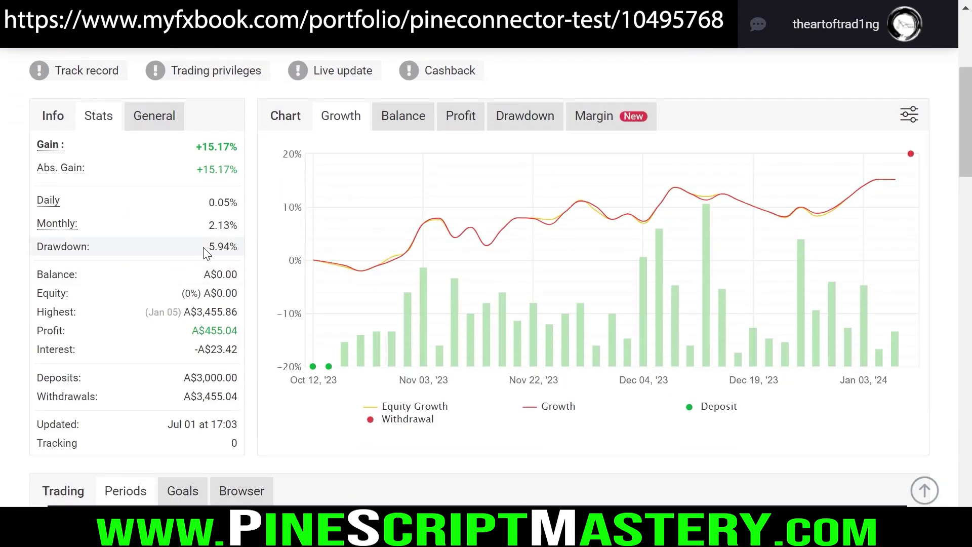
{"action": "left_click", "coordinate": [225, 247]}
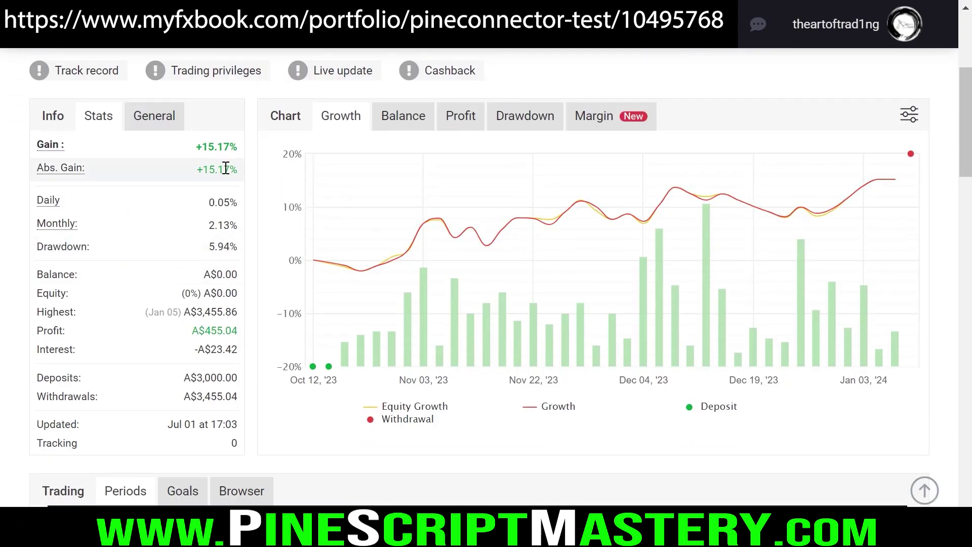
{"action": "left_click_drag", "start_coordinate": [226, 169], "coordinate": [218, 170]}
{"action": "scroll", "coordinate": [217, 274], "scroll_direction": "down", "scroll_amount": 7}
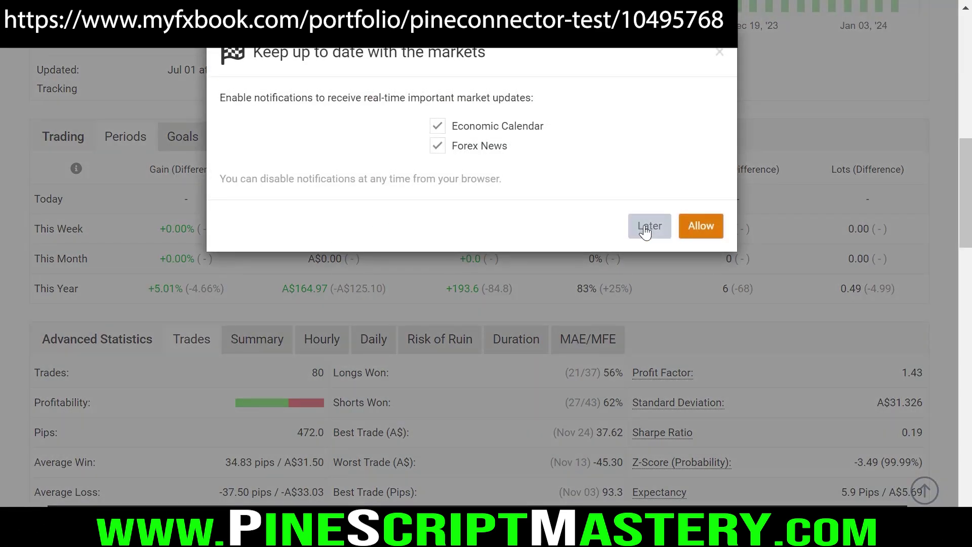
Postpone the market notifications prompt and review the trading periods, advanced statistics and 2023 monthly analytics.
{"action": "left_click", "coordinate": [645, 228]}
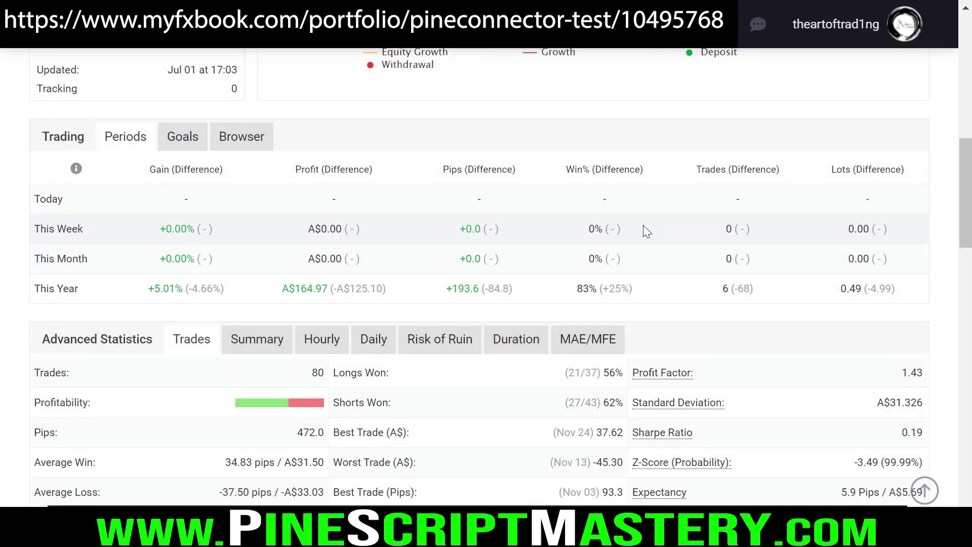
{"action": "scroll", "coordinate": [363, 238], "scroll_direction": "down", "scroll_amount": 2}
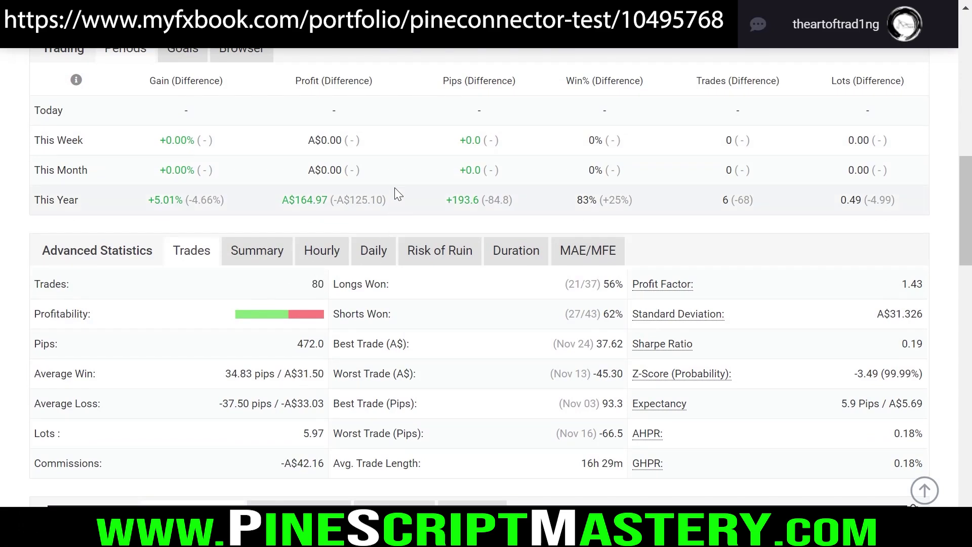
{"action": "scroll", "coordinate": [395, 185], "scroll_direction": "down", "scroll_amount": 8}
{"action": "scroll", "coordinate": [521, 183], "scroll_direction": "down", "scroll_amount": 3}
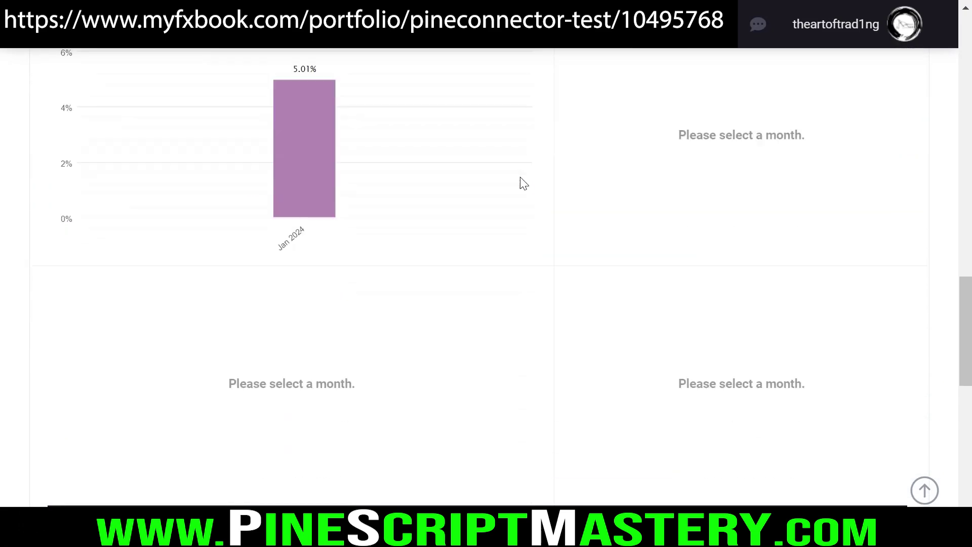
{"action": "scroll", "coordinate": [523, 186], "scroll_direction": "up", "scroll_amount": 3}
{"action": "scroll", "coordinate": [185, 83], "scroll_direction": "down", "scroll_amount": 2}
{"action": "left_click", "coordinate": [185, 84]}
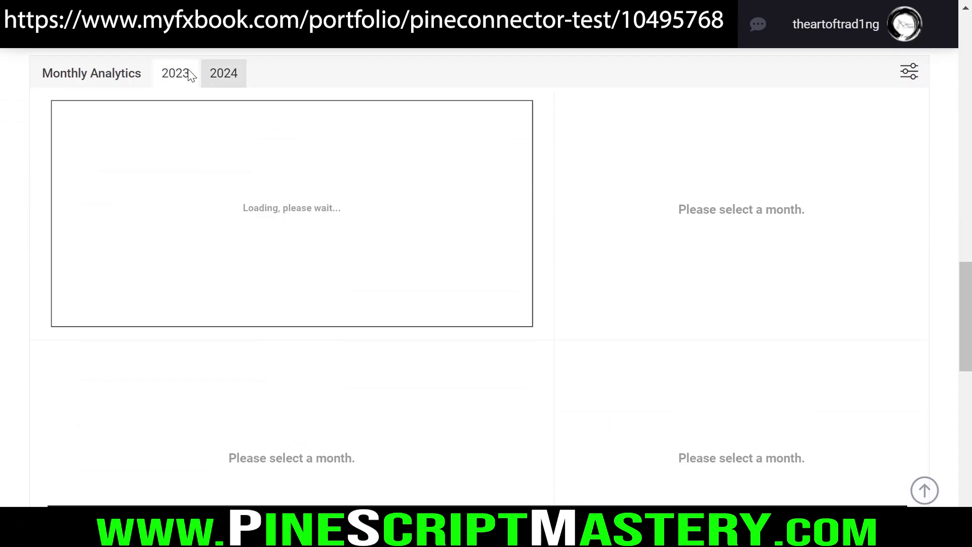
{"action": "scroll", "coordinate": [565, 211], "scroll_direction": "up", "scroll_amount": 2}
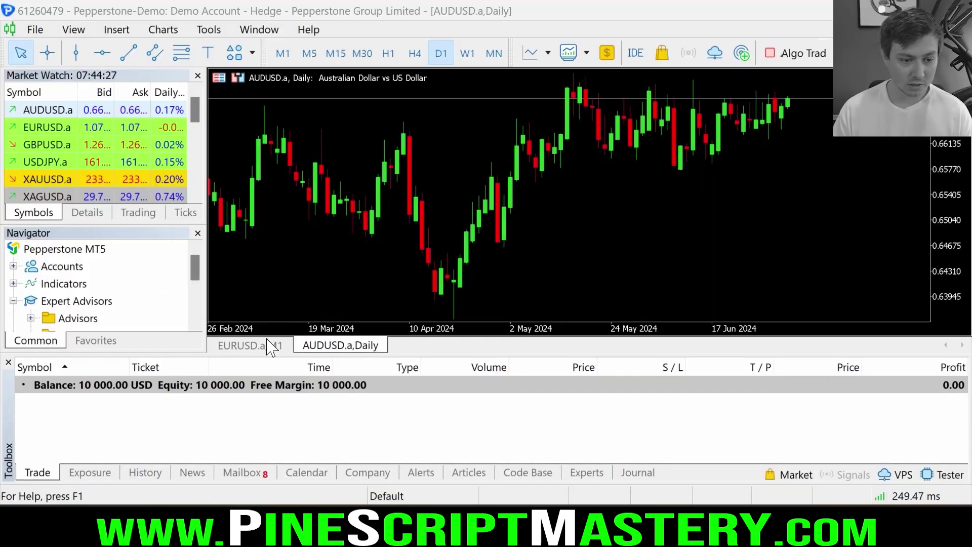
Switch to MetaTrader 5 and close the EURUSD chart.
{"action": "right_click", "coordinate": [272, 348]}
{"action": "left_click", "coordinate": [289, 350]}
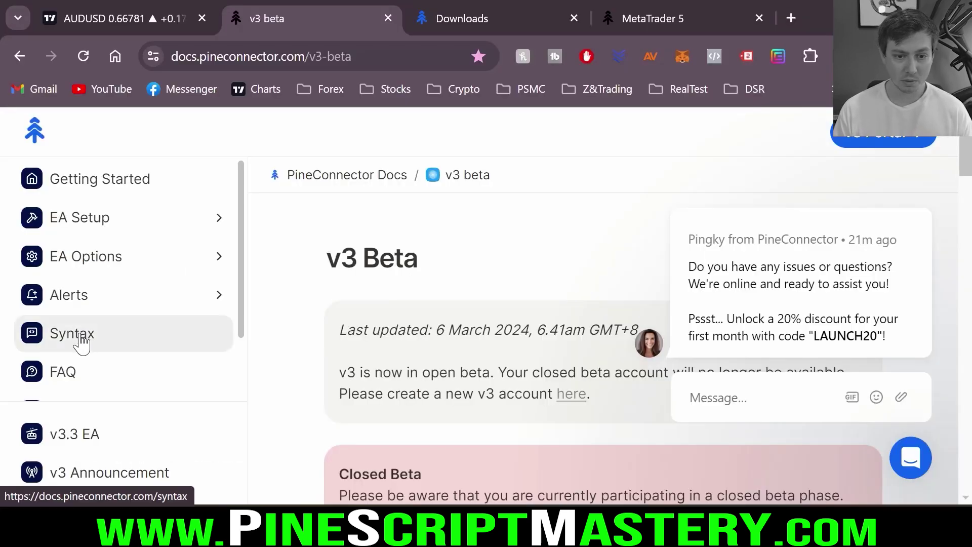
Switch to the PineConnector docs, dismiss the support chat message, open the v3 portal and close the docs page.
{"action": "left_click", "coordinate": [936, 233]}
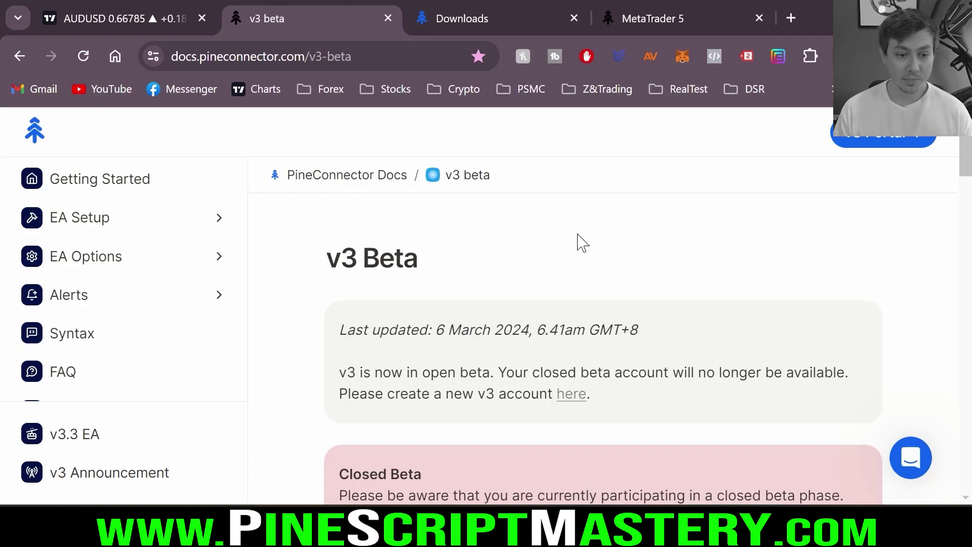
{"action": "left_click", "coordinate": [873, 144]}
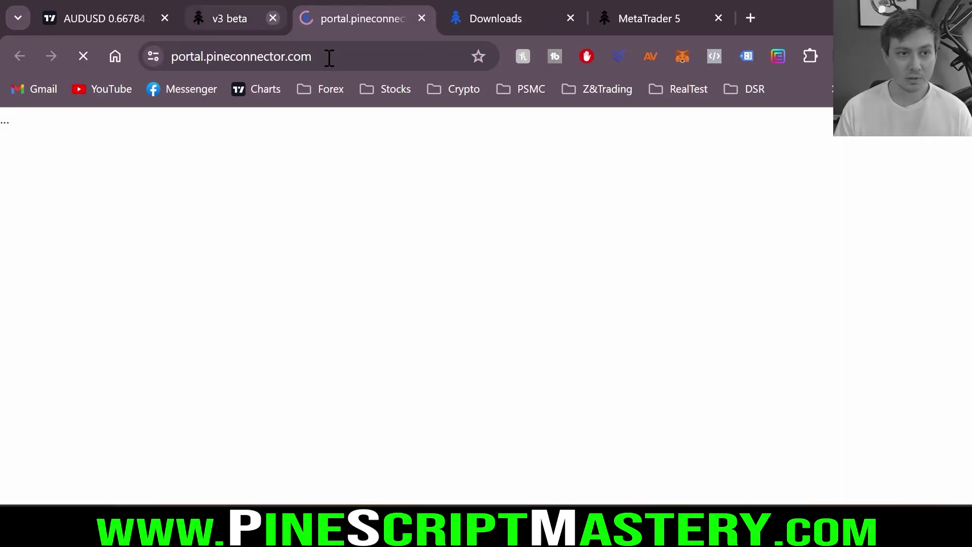
{"action": "left_click", "coordinate": [314, 19]}
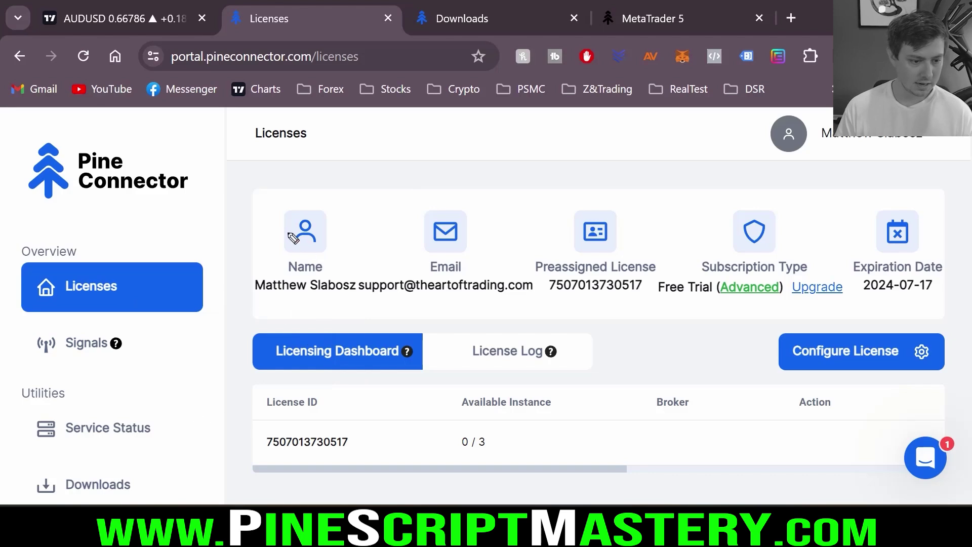
Go to the portal's Downloads page and download the MT5 EA v3.17.
{"action": "left_click_drag", "start_coordinate": [293, 238], "coordinate": [134, 481]}
{"action": "mouse_move", "coordinate": [272, 443]}
{"action": "left_mouse_down"}
{"action": "mouse_move", "coordinate": [144, 486]}
{"action": "mouse_move", "coordinate": [255, 386]}
{"action": "left_mouse_up"}
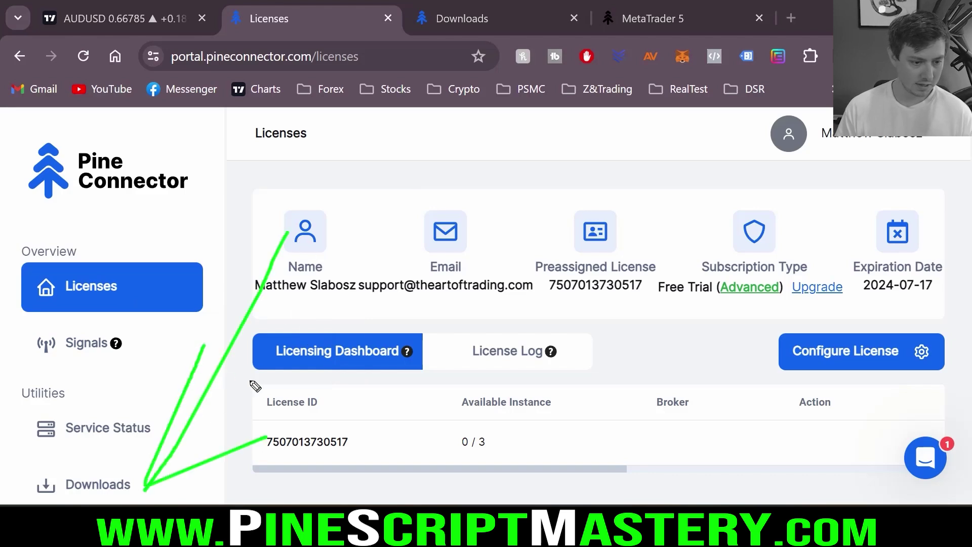
{"action": "left_click", "coordinate": [110, 485]}
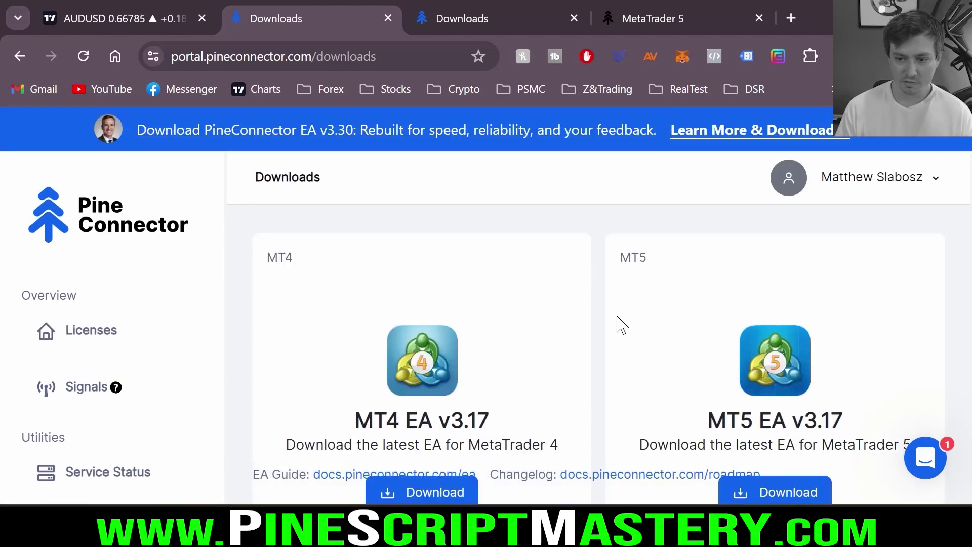
{"action": "key", "text": "ctrl+minus"}
{"action": "key", "text": "ctrl+minus"}
{"action": "key", "text": "ctrl+minus"}
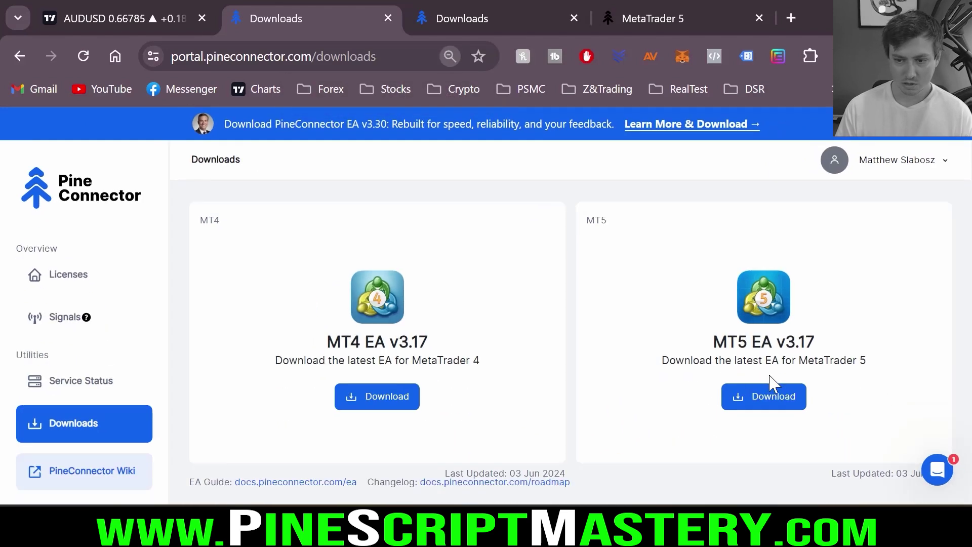
{"action": "left_click", "coordinate": [780, 402]}
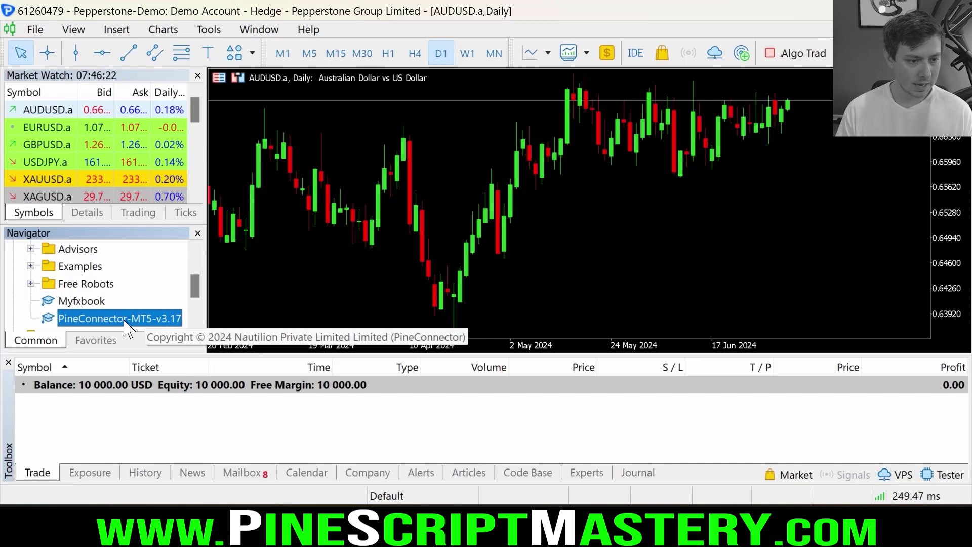
Switch to MetaTrader 5, check the installed expert advisors and open the platform's data folder.
{"action": "scroll", "coordinate": [152, 294], "scroll_direction": "down", "scroll_amount": 2}
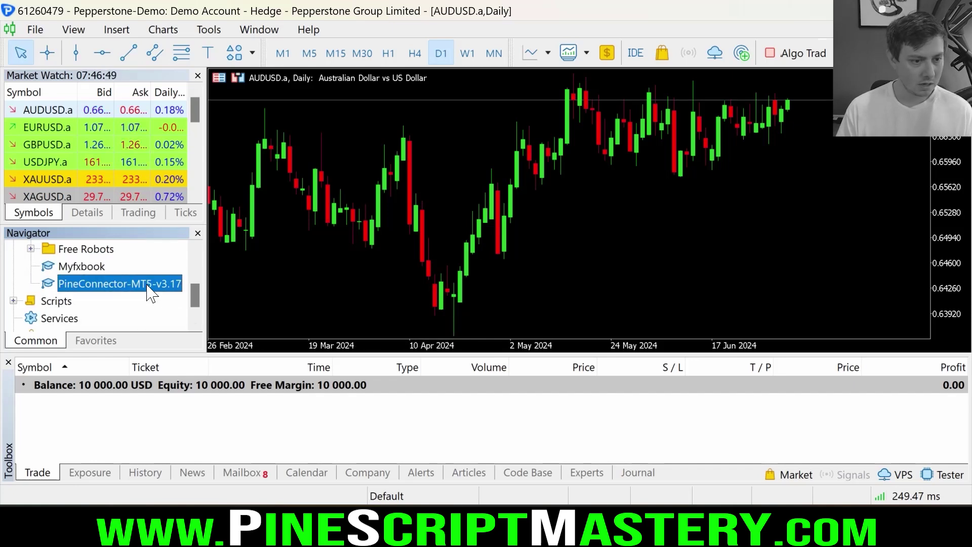
{"action": "scroll", "coordinate": [152, 291], "scroll_direction": "up", "scroll_amount": 5}
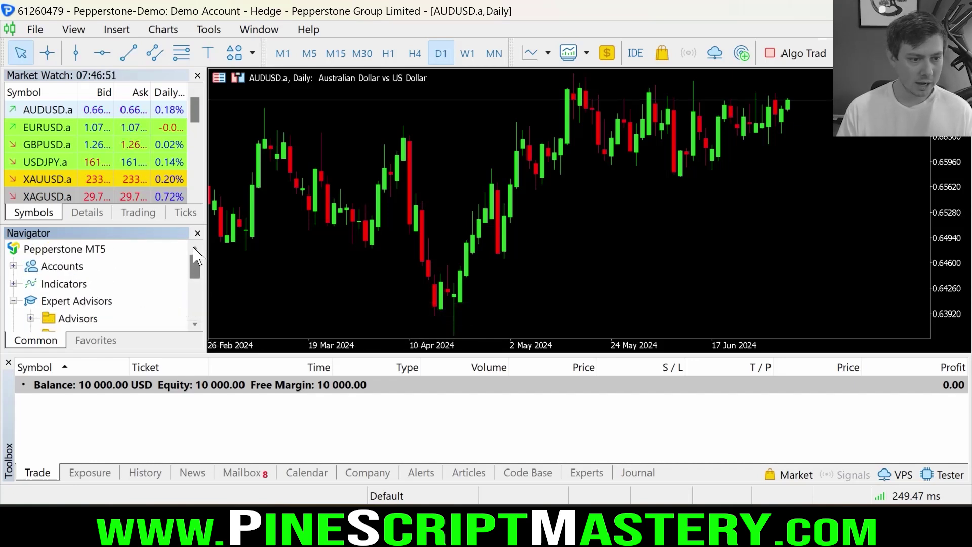
{"action": "left_click", "coordinate": [40, 29]}
{"action": "left_click", "coordinate": [117, 179]}
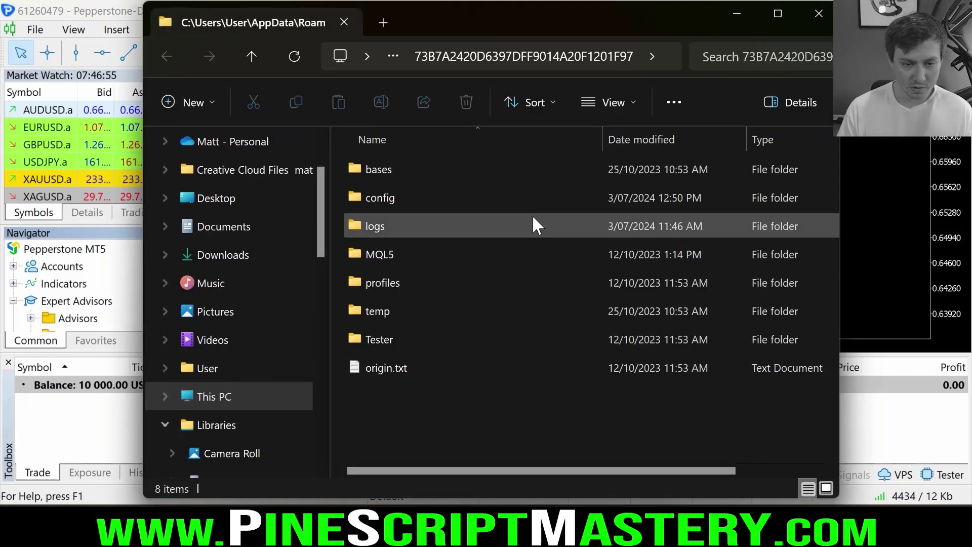
Copy PineConnector-MT5-v3.17.ex5 from Downloads, go to the data folder's MQL5 Experts subfolder, and close File Explorer.
{"action": "left_click", "coordinate": [223, 255]}
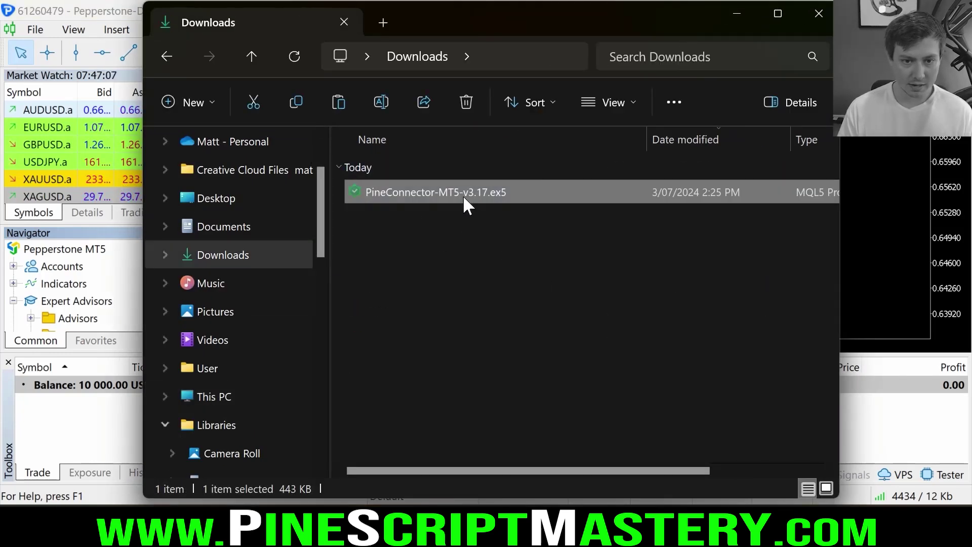
{"action": "left_click", "coordinate": [166, 56]}
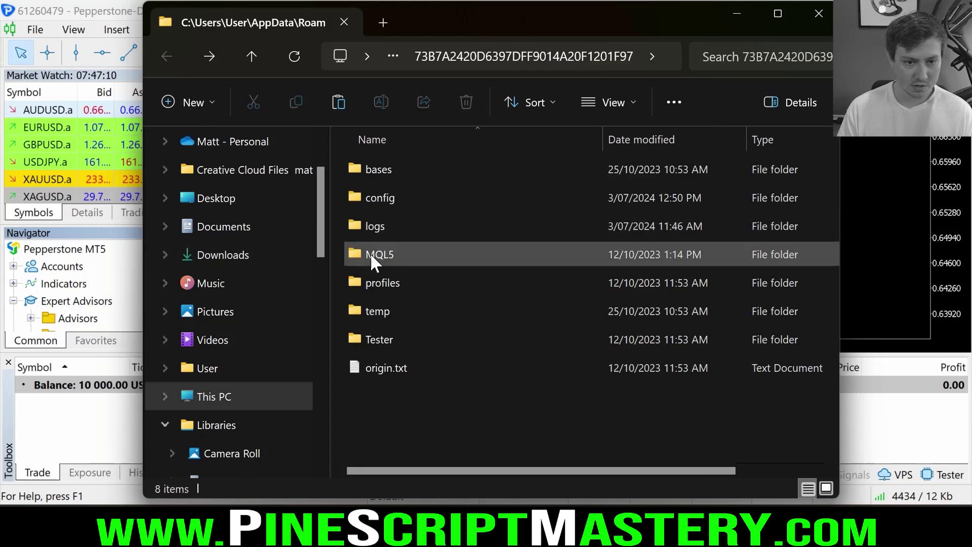
{"action": "double_click", "coordinate": [382, 252]}
{"action": "double_click", "coordinate": [394, 169]}
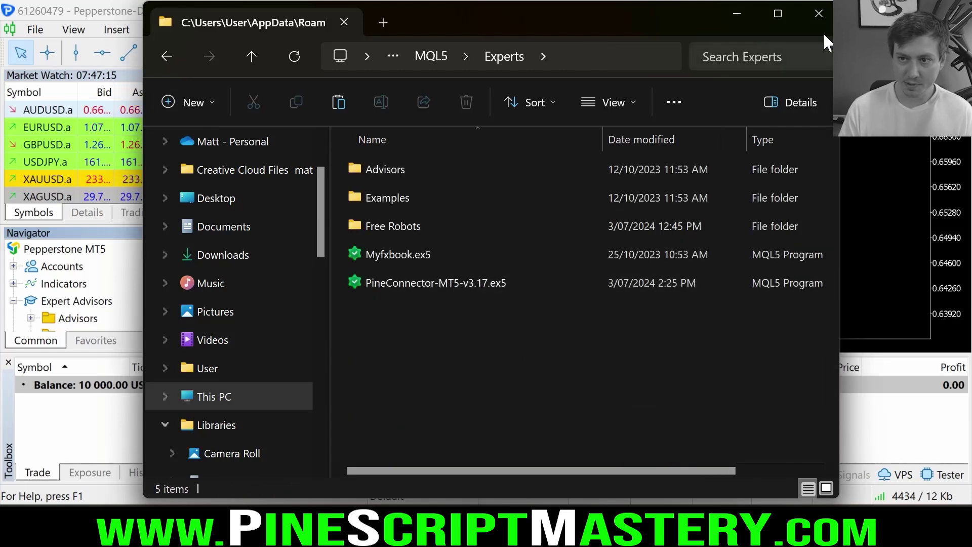
{"action": "left_click", "coordinate": [819, 13]}
Refresh the Expert Advisors list and attach PineConnector-MT5-v3.17 to the AUDUSD daily chart.
{"action": "right_click", "coordinate": [77, 301]}
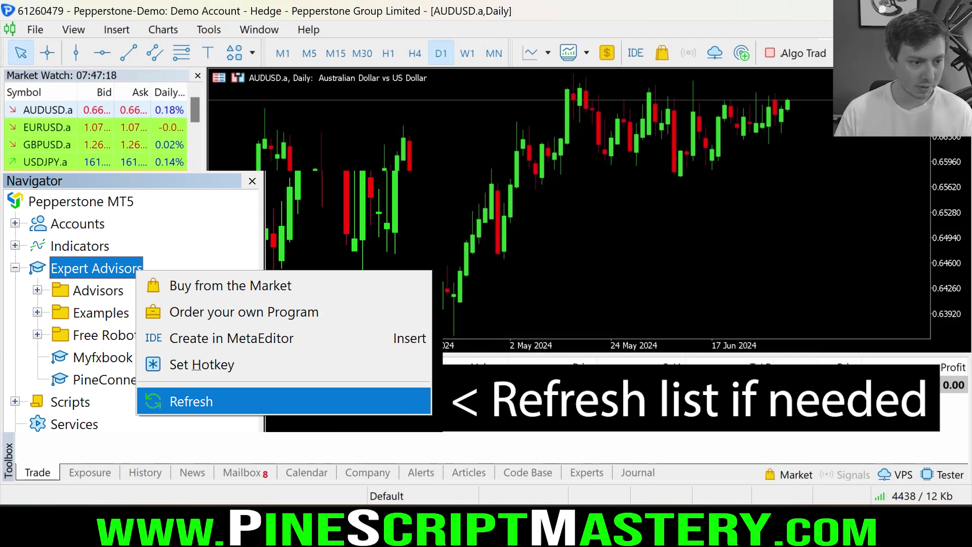
{"action": "left_click", "coordinate": [76, 283]}
{"action": "right_click", "coordinate": [83, 282]}
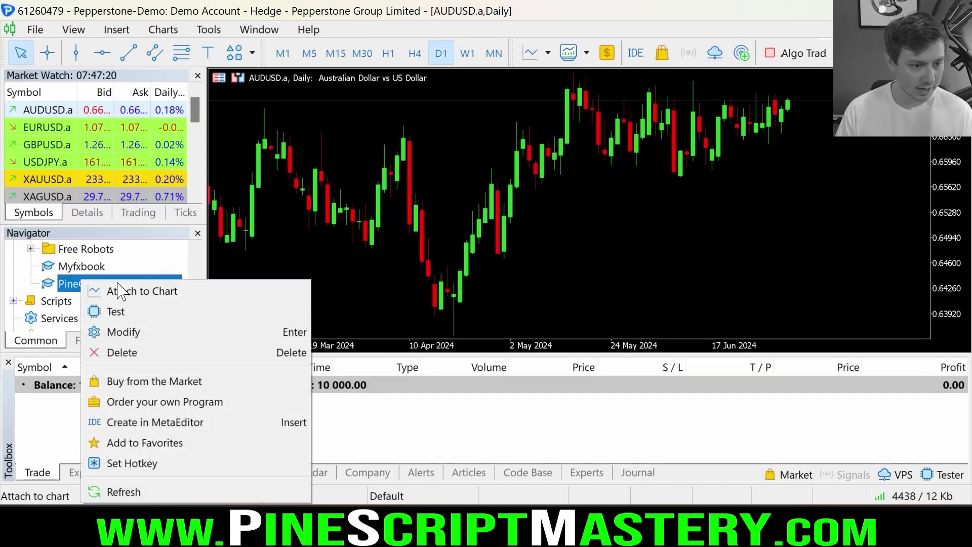
{"action": "left_click", "coordinate": [119, 291]}
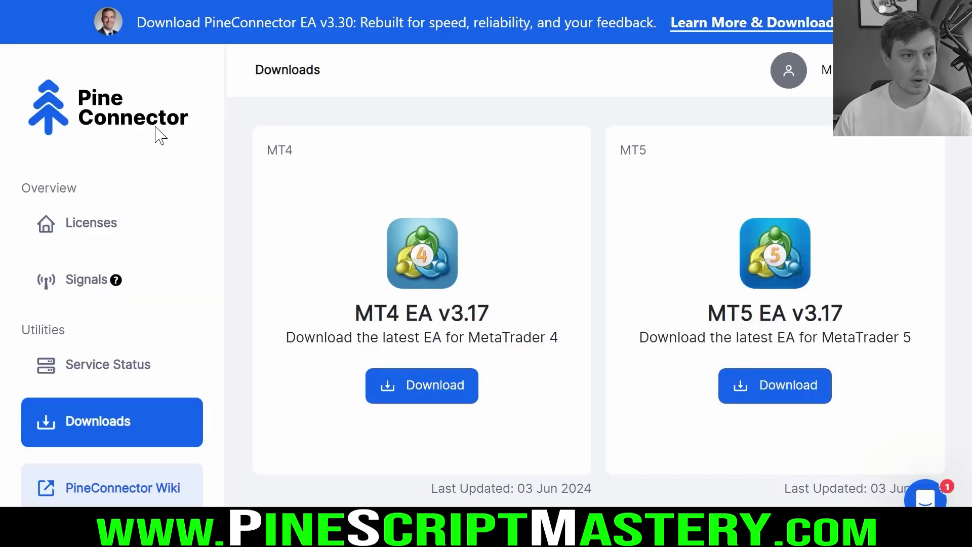
Switch to the PineConnector portal, open its wiki and bring up the EA setup guide for MetaTrader 5.
{"action": "left_click", "coordinate": [151, 494]}
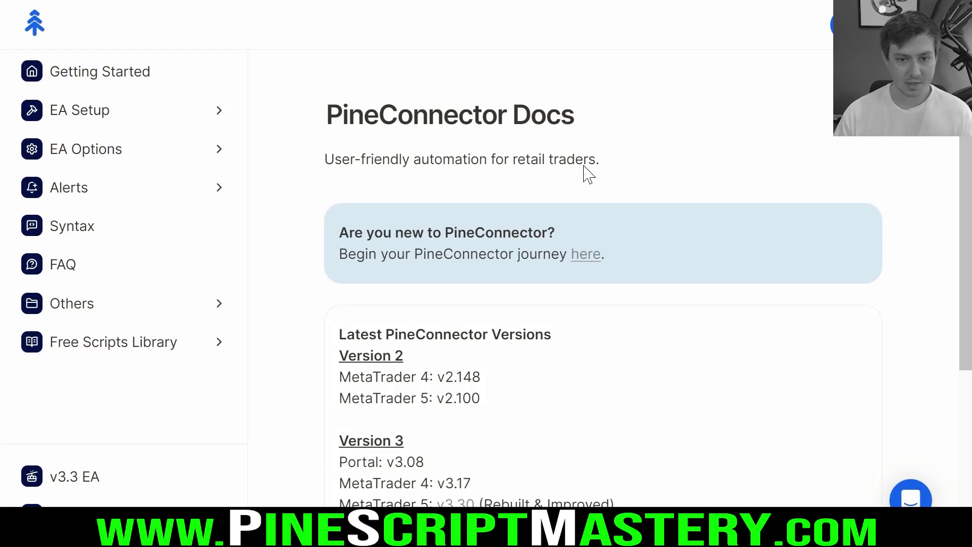
{"action": "left_click", "coordinate": [97, 111]}
{"action": "left_click", "coordinate": [117, 243]}
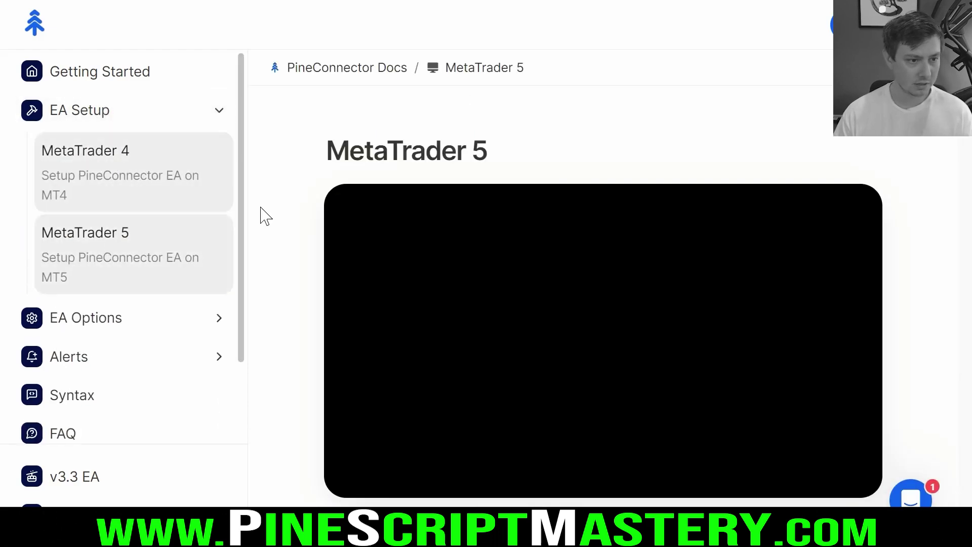
Read the MetaTrader 5 guide's sections from downloading the EA and accessing the Experts folder through allowing DLL imports and configuring WebRequest.
{"action": "scroll", "coordinate": [321, 169], "scroll_direction": "down", "scroll_amount": 8}
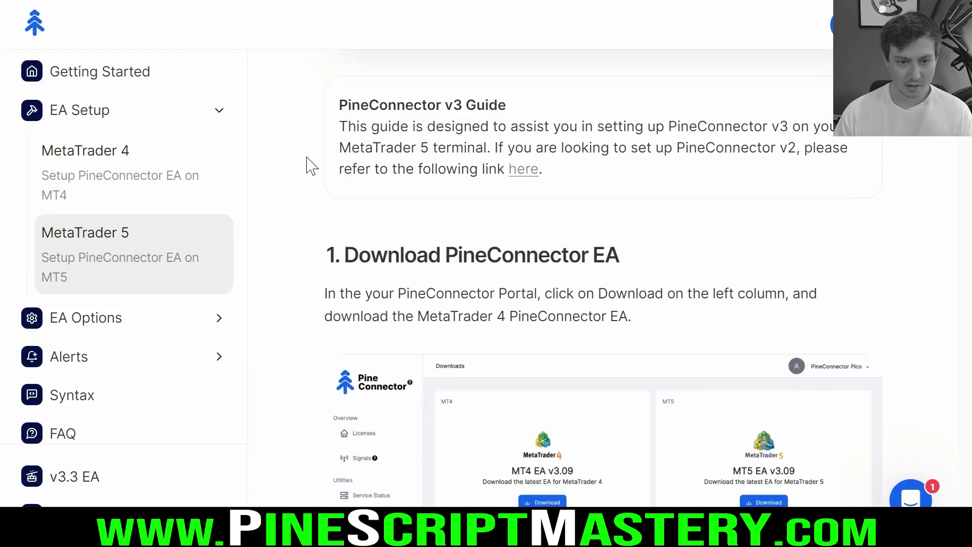
{"action": "scroll", "coordinate": [297, 156], "scroll_direction": "down", "scroll_amount": 3}
{"action": "left_click_drag", "start_coordinate": [620, 83], "coordinate": [334, 83]}
{"action": "left_click", "coordinate": [443, 108]}
{"action": "scroll", "coordinate": [441, 113], "scroll_direction": "down", "scroll_amount": 4}
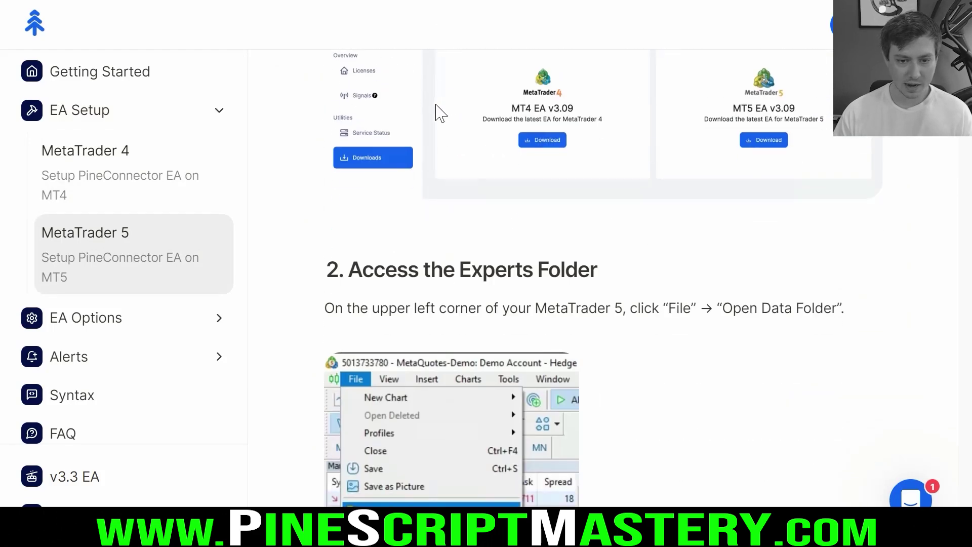
{"action": "scroll", "coordinate": [440, 112], "scroll_direction": "down", "scroll_amount": 3}
{"action": "left_click_drag", "start_coordinate": [582, 112], "coordinate": [310, 121]}
{"action": "left_click", "coordinate": [421, 137]}
{"action": "scroll", "coordinate": [422, 136], "scroll_direction": "down", "scroll_amount": 9}
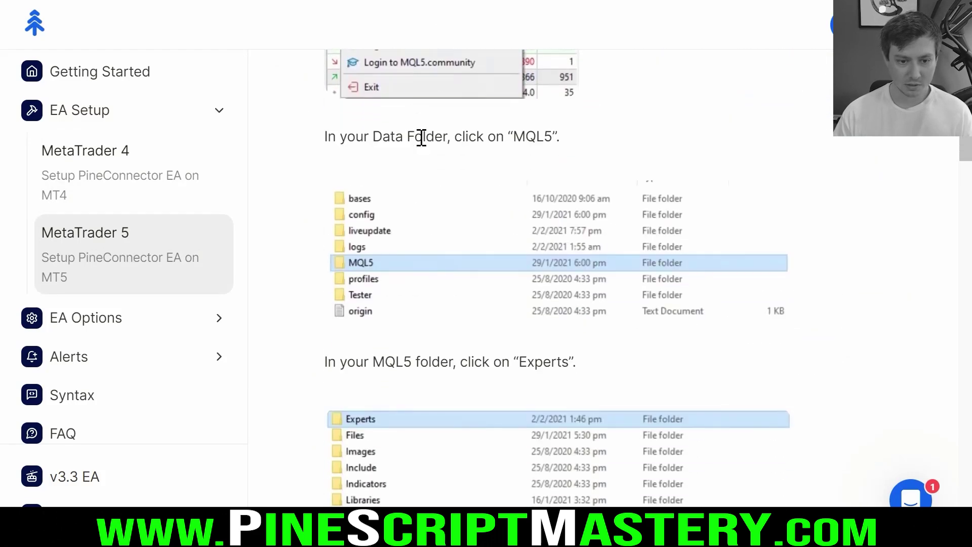
{"action": "scroll", "coordinate": [422, 137], "scroll_direction": "down", "scroll_amount": 10}
{"action": "left_click_drag", "start_coordinate": [349, 96], "coordinate": [774, 111]}
{"action": "left_click", "coordinate": [639, 138]}
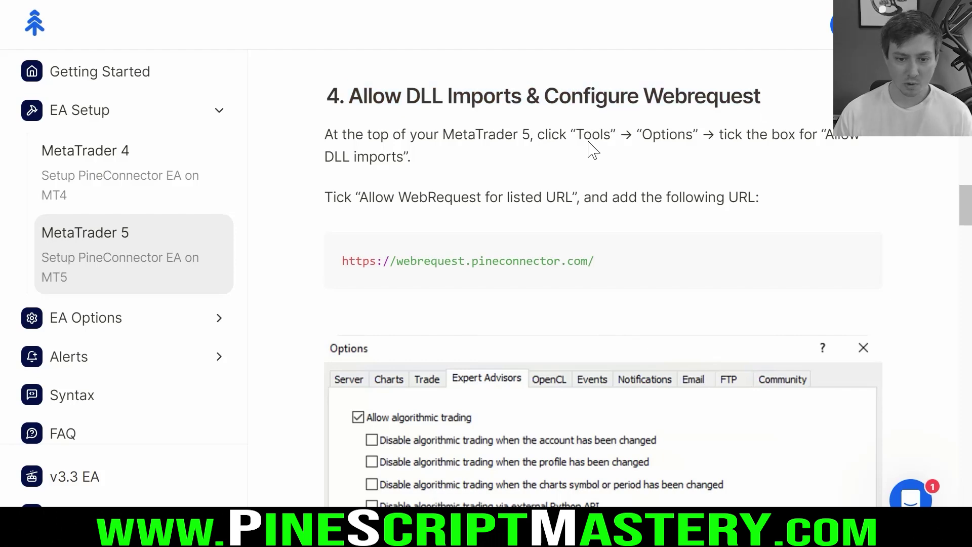
Copy the guide's WebRequest URL, switch to MetaTrader 5 and cancel the PineConnector settings dialog.
{"action": "scroll", "coordinate": [590, 141], "scroll_direction": "down", "scroll_amount": 3}
{"action": "scroll", "coordinate": [586, 135], "scroll_direction": "up", "scroll_amount": 5}
{"action": "left_click", "coordinate": [856, 336]}
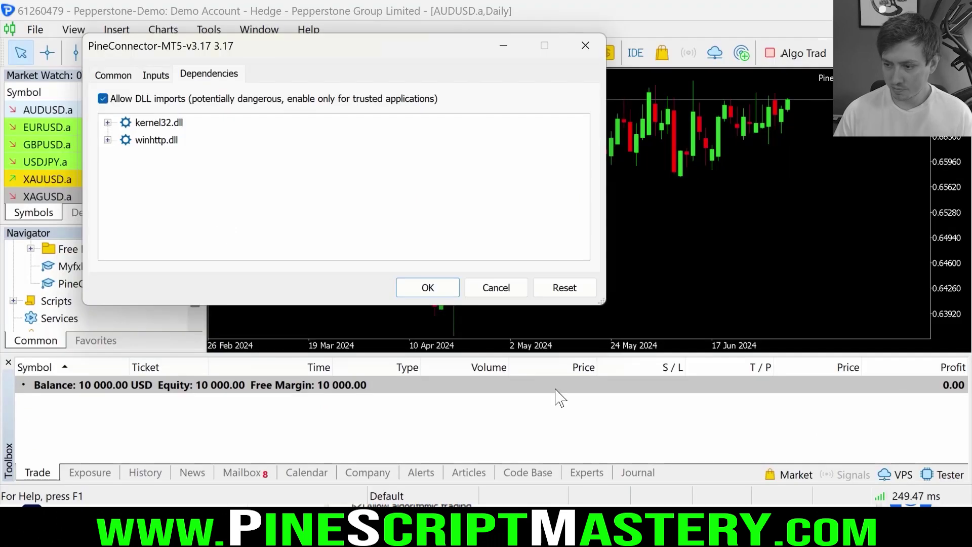
{"action": "left_click", "coordinate": [496, 289]}
{"action": "left_click", "coordinate": [225, 33]}
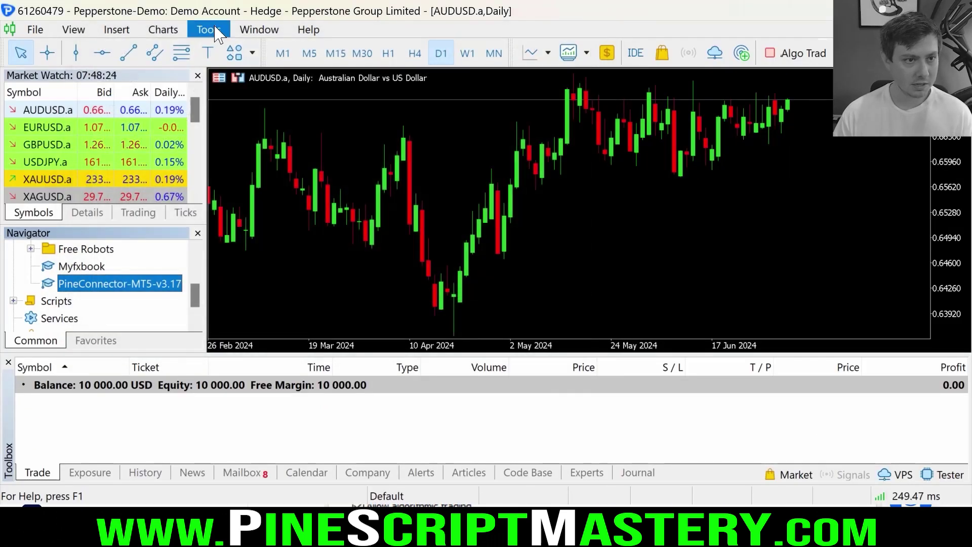
{"action": "left_click", "coordinate": [256, 242]}
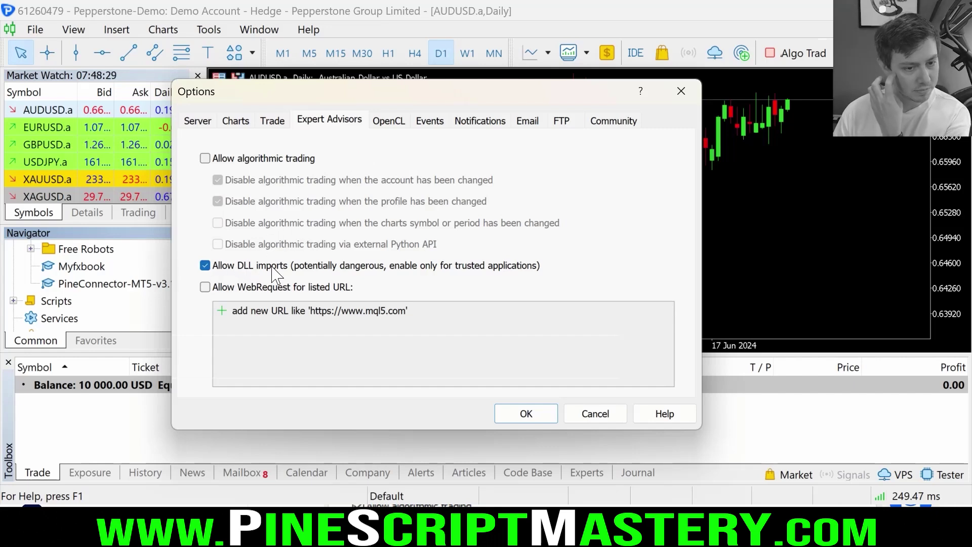
{"action": "left_click", "coordinate": [205, 287]}
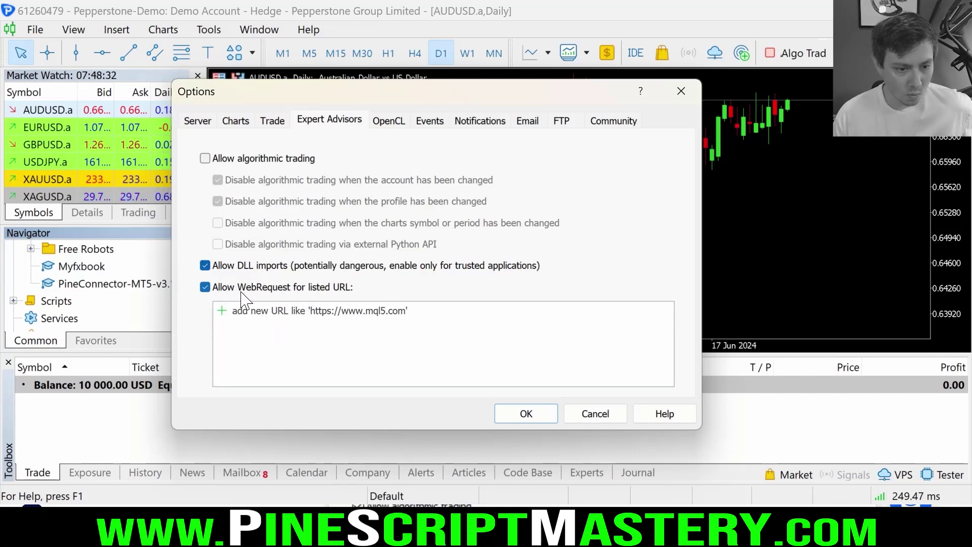
{"action": "left_click", "coordinate": [236, 312]}
{"action": "left_click", "coordinate": [236, 312]}
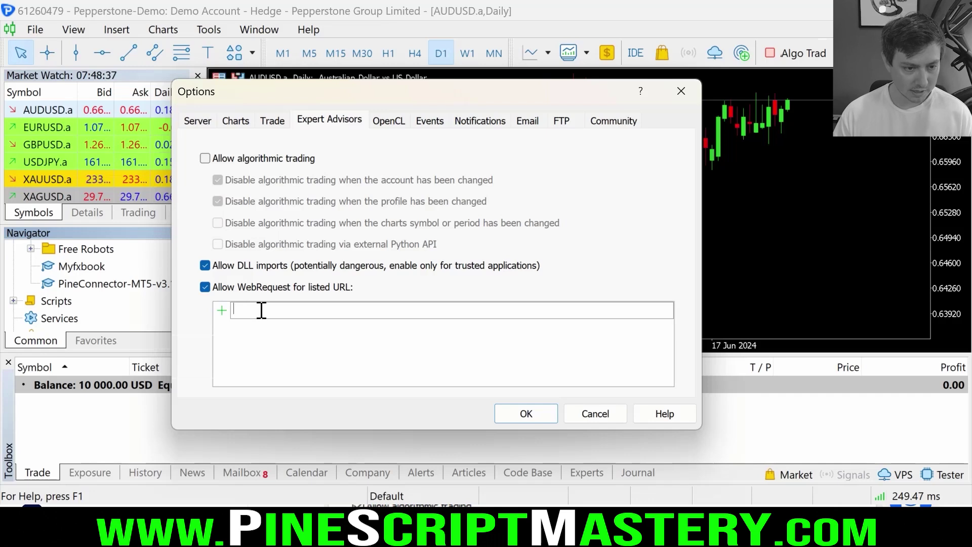
{"action": "key", "text": "ctrl+v"}
{"action": "key", "text": "Return"}
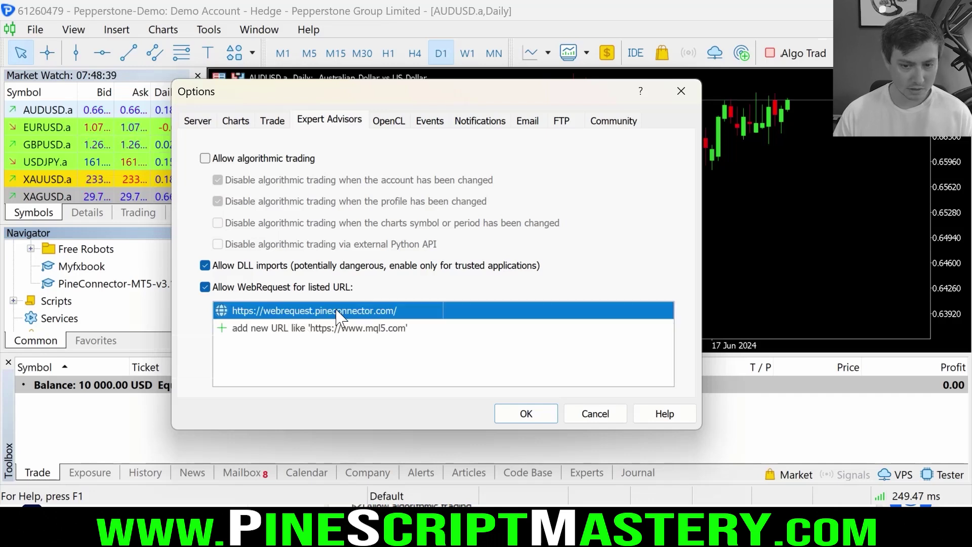
{"action": "left_click", "coordinate": [206, 158]}
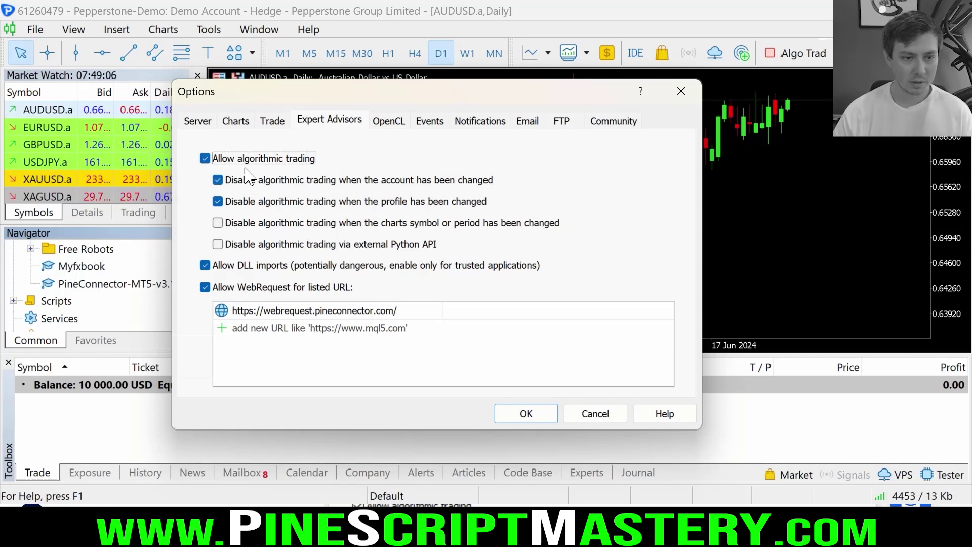
{"action": "left_click", "coordinate": [526, 414]}
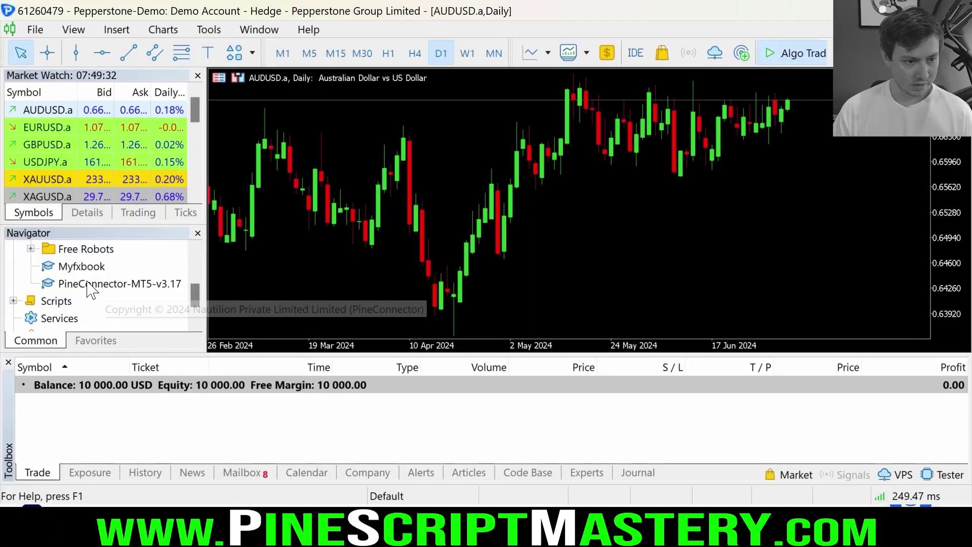
Attach PineConnector-MT5-v3.17 to the AUDUSD daily chart again and review its Common and Inputs settings.
{"action": "right_click", "coordinate": [91, 284]}
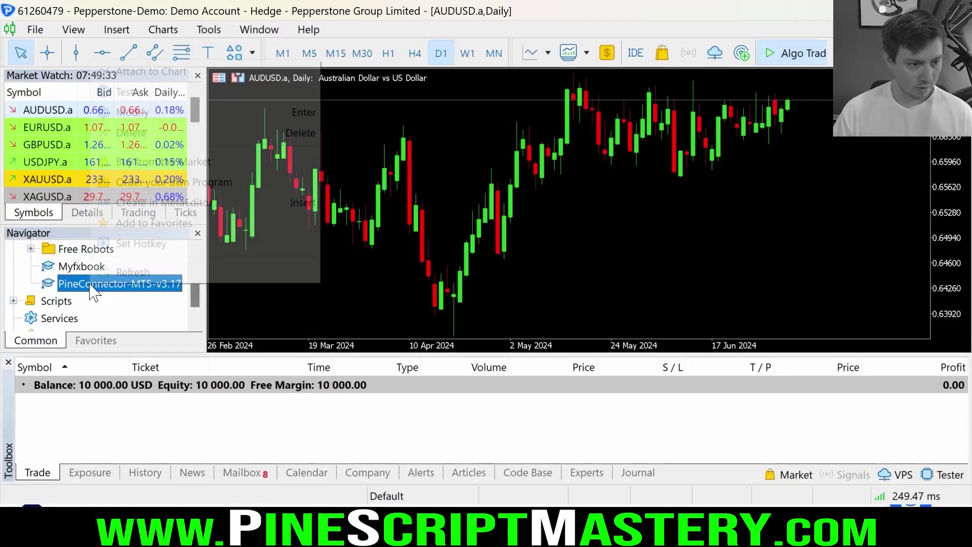
{"action": "left_click", "coordinate": [158, 74]}
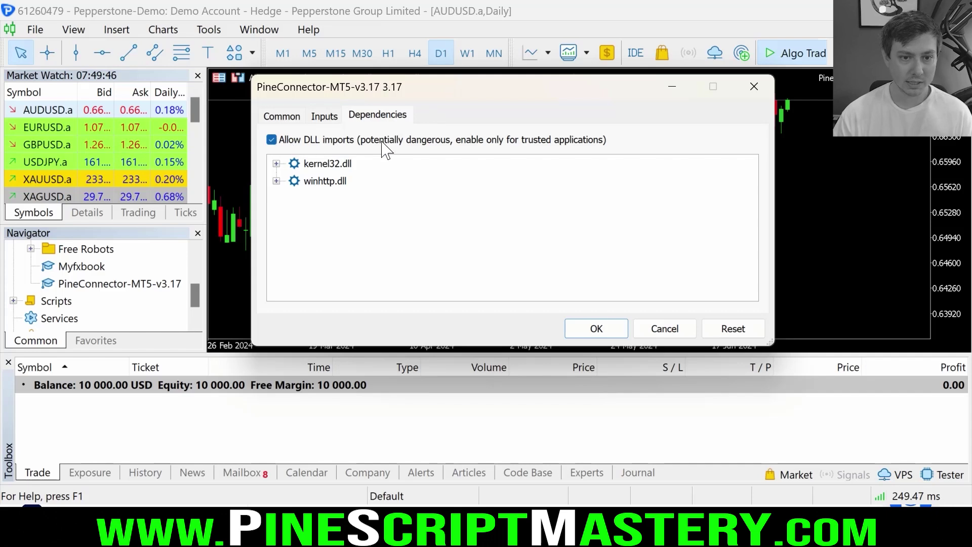
{"action": "left_click", "coordinate": [280, 118]}
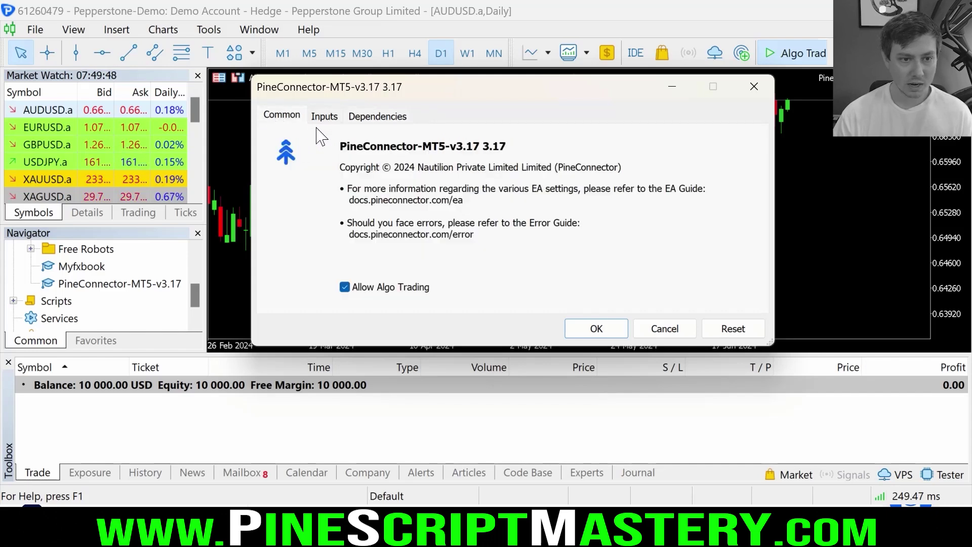
{"action": "left_click", "coordinate": [326, 116]}
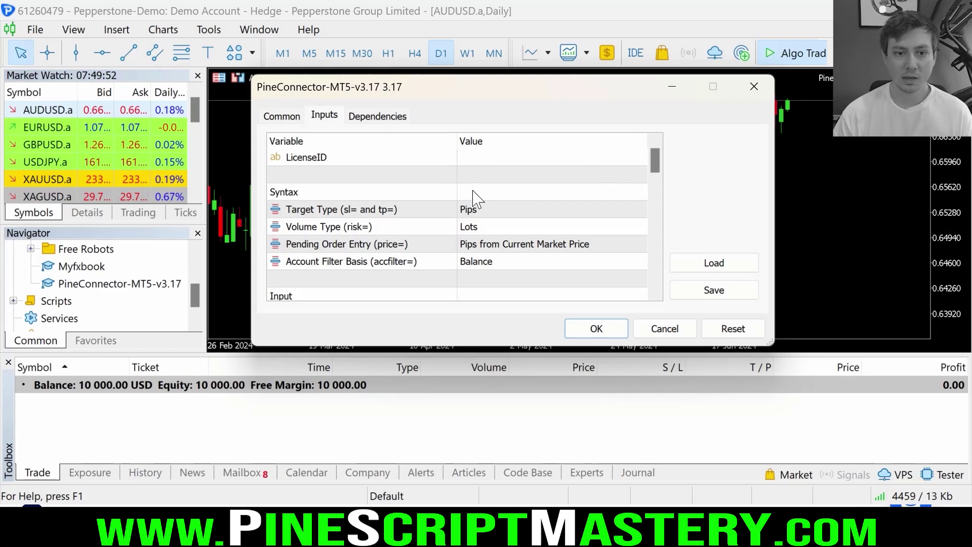
{"action": "mouse_move", "coordinate": [655, 160]}
{"action": "left_mouse_down"}
{"action": "mouse_move", "coordinate": [655, 291]}
{"action": "mouse_move", "coordinate": [655, 160]}
{"action": "left_mouse_up"}
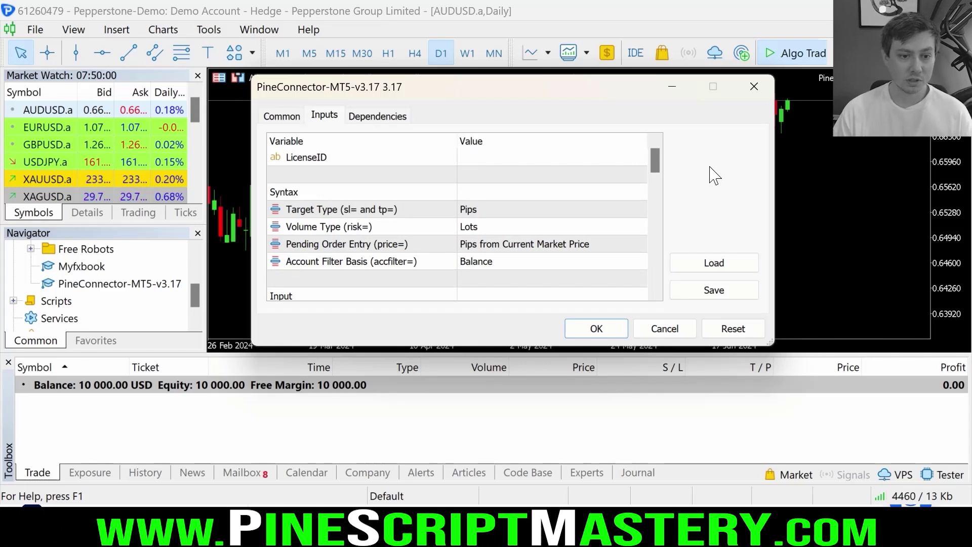
{"action": "mouse_move", "coordinate": [656, 157]}
{"action": "left_mouse_down"}
{"action": "mouse_move", "coordinate": [666, 206]}
{"action": "mouse_move", "coordinate": [662, 146]}
{"action": "left_mouse_up"}
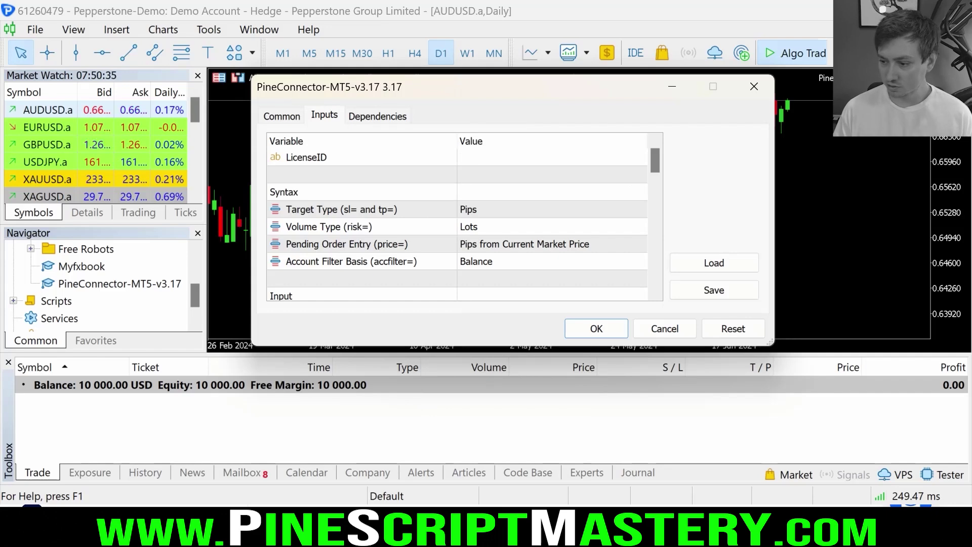
Switch to the MetaTrader 5 setup guide and read the Input License ID section.
{"action": "key", "text": "alt+Tab"}
{"action": "scroll", "coordinate": [521, 182], "scroll_direction": "down", "scroll_amount": 10}
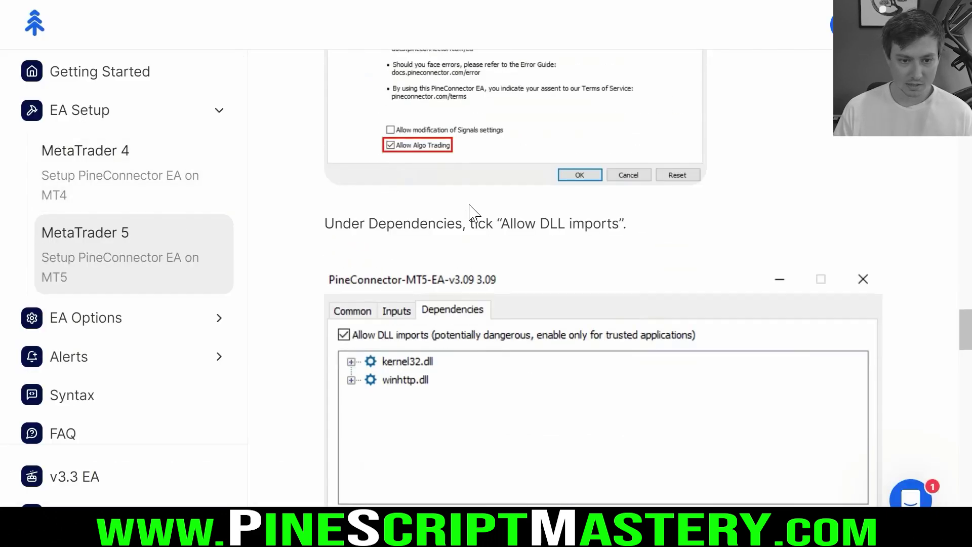
{"action": "scroll", "coordinate": [499, 202], "scroll_direction": "down", "scroll_amount": 4}
{"action": "left_click_drag", "start_coordinate": [372, 88], "coordinate": [562, 109]}
{"action": "left_click", "coordinate": [454, 99]}
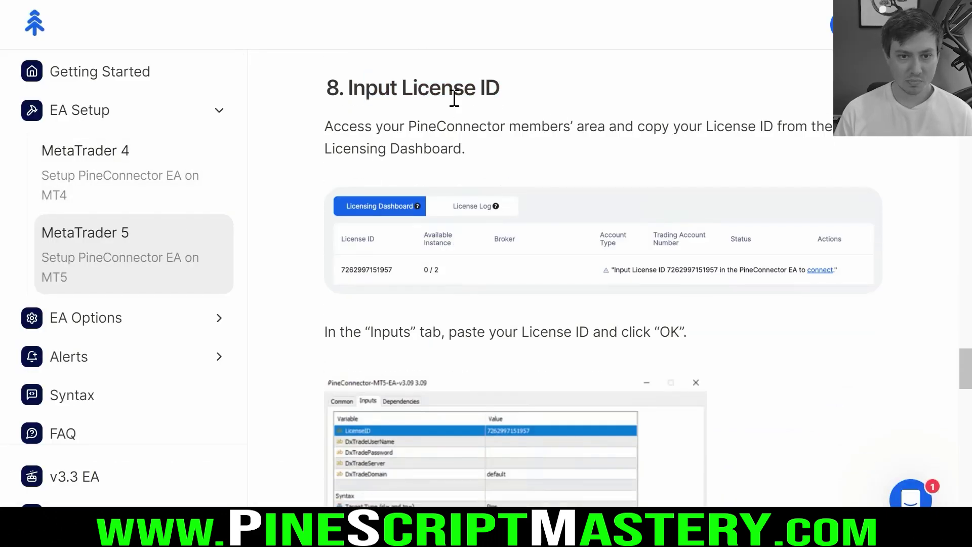
Switch to the PineConnector portal's Licenses page and copy the preassigned license ID.
{"action": "key", "text": "ctrl+Tab"}
{"action": "left_click_drag", "start_coordinate": [644, 177], "coordinate": [552, 181]}
{"action": "right_click", "coordinate": [597, 178]}
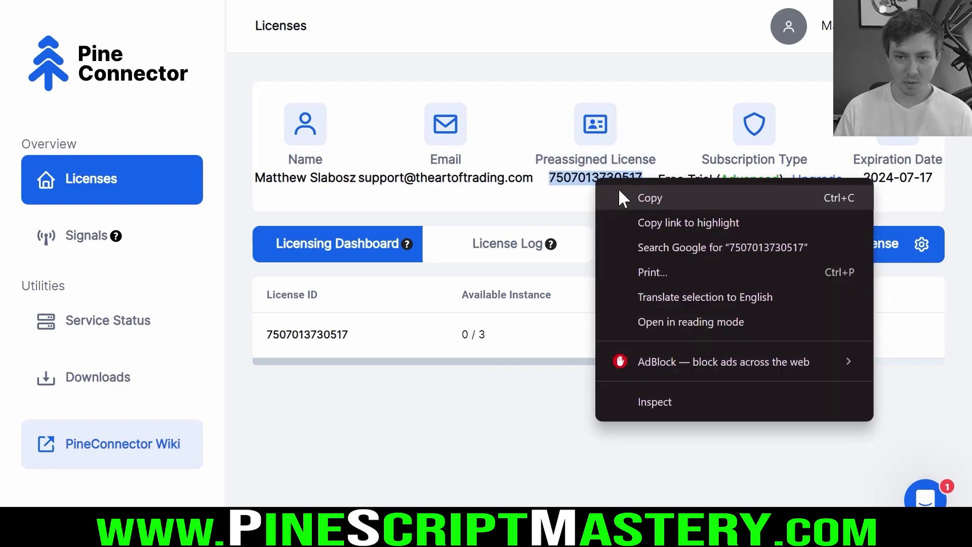
{"action": "left_click", "coordinate": [621, 198]}
{"action": "left_click_drag", "start_coordinate": [654, 165], "coordinate": [545, 178]}
{"action": "left_click", "coordinate": [619, 188]}
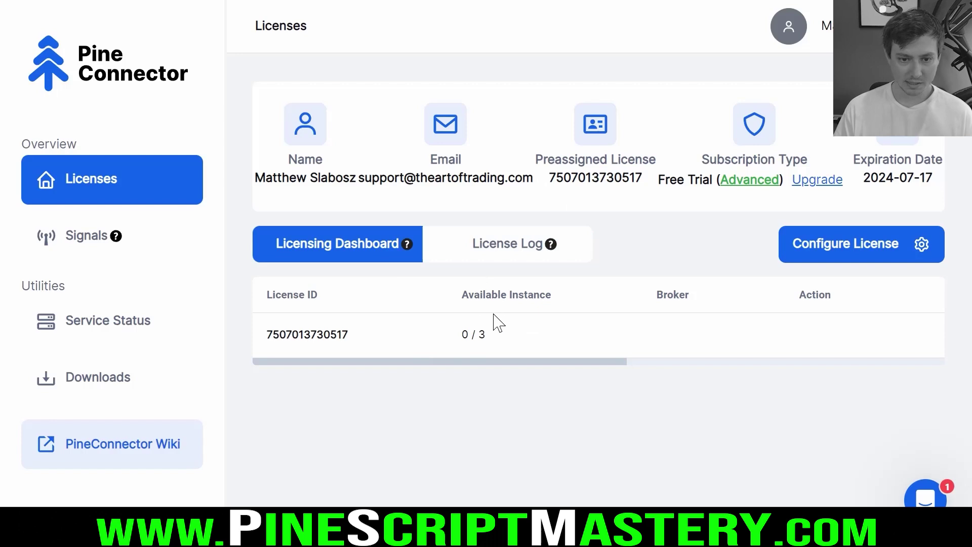
{"action": "mouse_move", "coordinate": [478, 290]}
{"action": "left_mouse_down"}
{"action": "mouse_move", "coordinate": [821, 408]}
{"action": "mouse_move", "coordinate": [468, 289]}
{"action": "left_mouse_up"}
{"action": "key", "text": "Escape"}
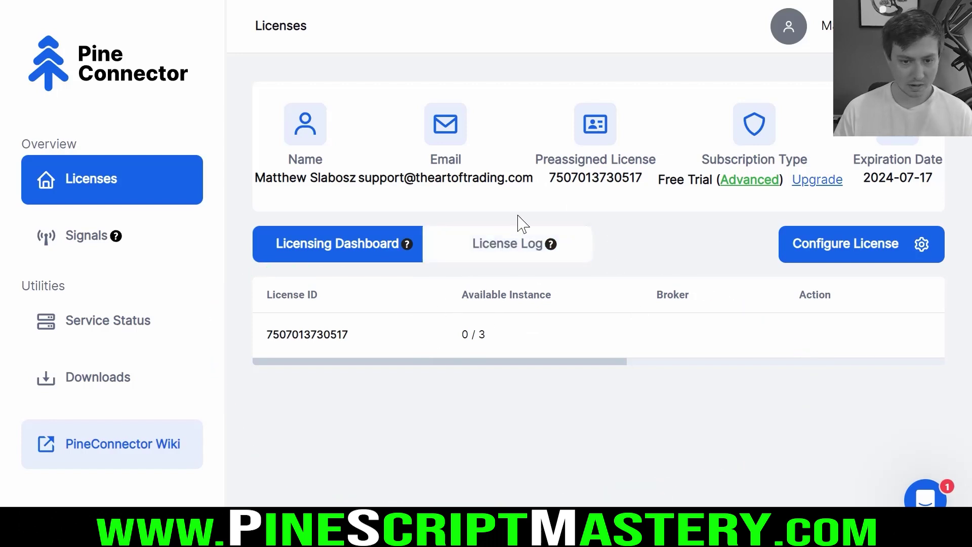
Back in MetaTrader 5, paste the license ID into the PineConnector EA's LicenseID input.
{"action": "mouse_move", "coordinate": [424, 222]}
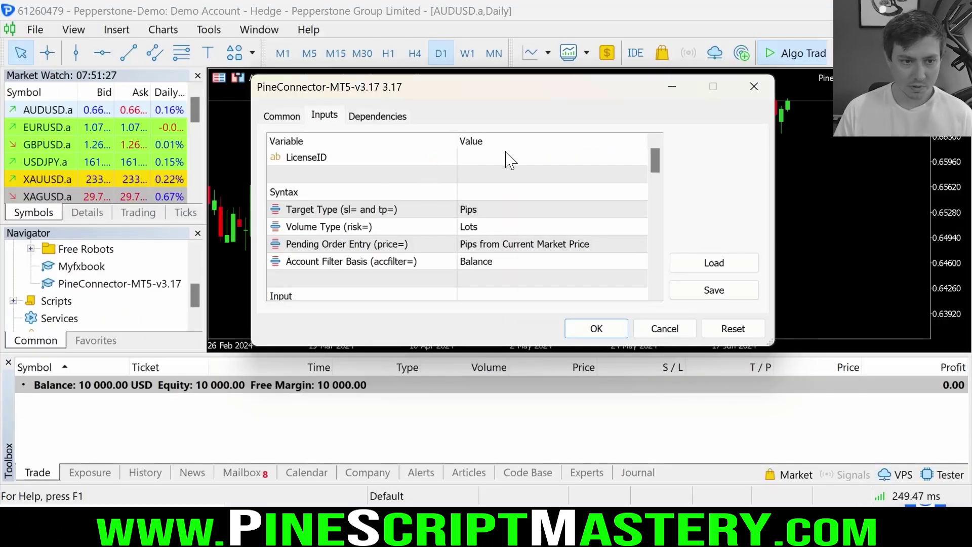
{"action": "double_click", "coordinate": [501, 158]}
{"action": "key", "text": "ctrl+v"}
{"action": "key", "text": "Return"}
{"action": "left_click", "coordinate": [524, 194]}
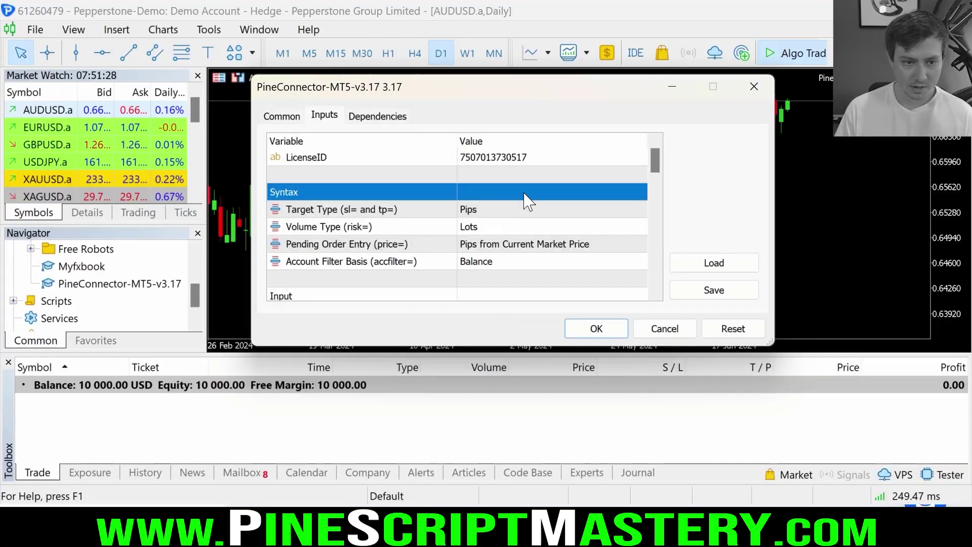
{"action": "left_click_drag", "start_coordinate": [656, 167], "coordinate": [634, 158]}
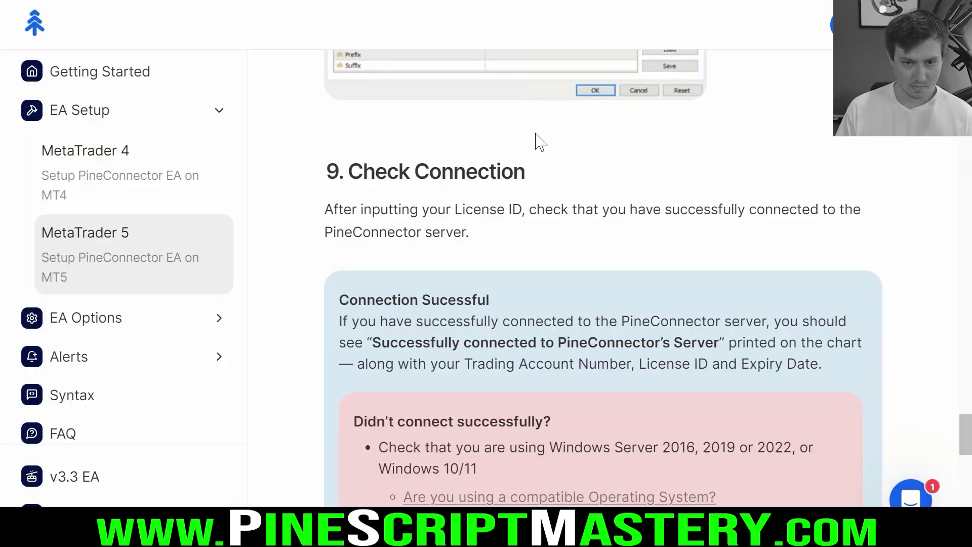
Read the guide's Check Connection section, return to MetaTrader 5 and apply the PineConnector EA settings to the chart.
{"action": "left_click_drag", "start_coordinate": [353, 82], "coordinate": [530, 93]}
{"action": "left_click", "coordinate": [479, 99]}
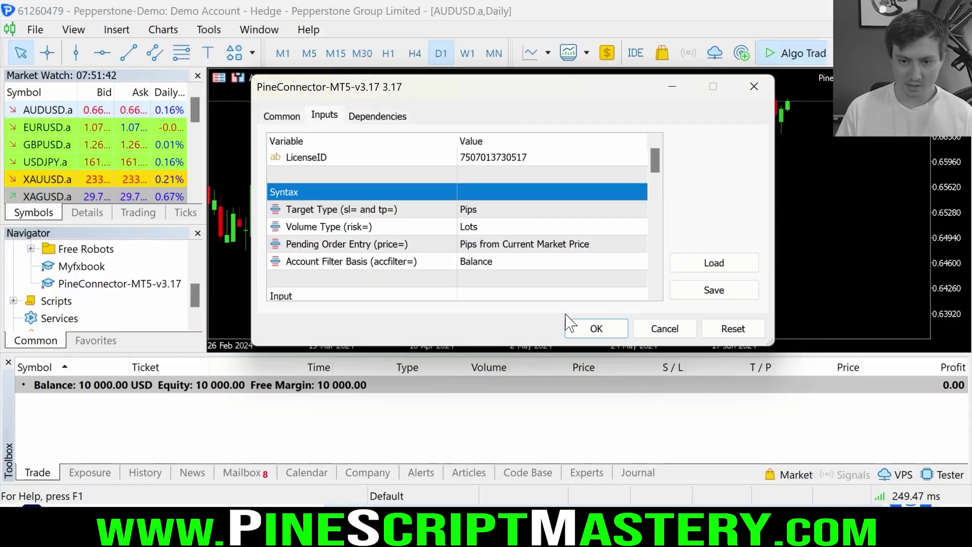
{"action": "left_click", "coordinate": [594, 329]}
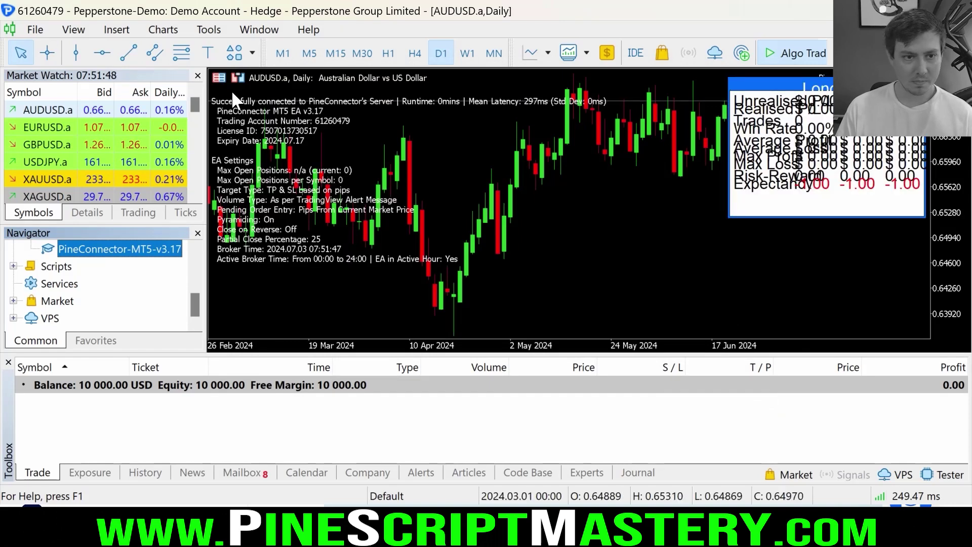
{"action": "left_click_drag", "start_coordinate": [218, 110], "coordinate": [404, 111]}
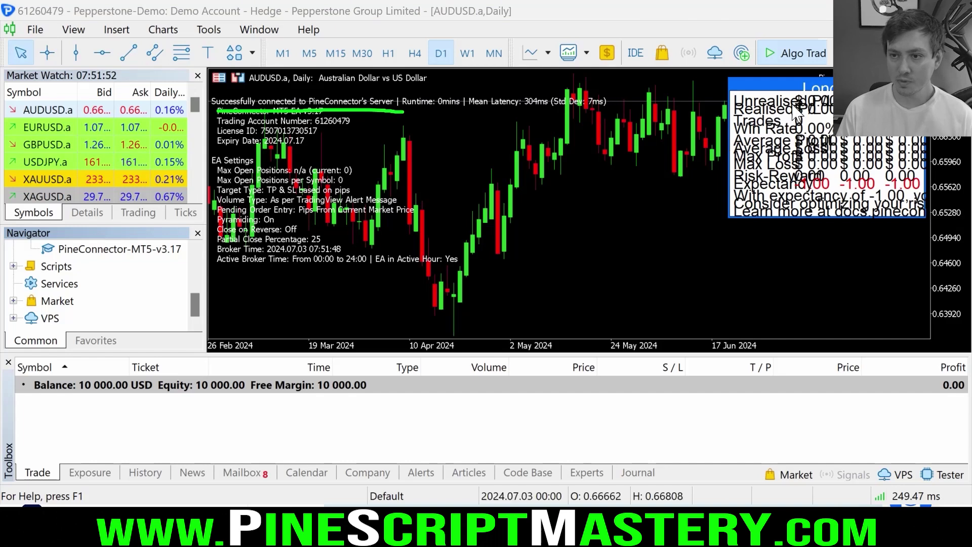
{"action": "key", "text": "Escape"}
{"action": "mouse_move", "coordinate": [824, 75]}
{"action": "left_mouse_down"}
{"action": "mouse_move", "coordinate": [905, 219]}
{"action": "mouse_move", "coordinate": [927, 160]}
{"action": "left_mouse_up"}
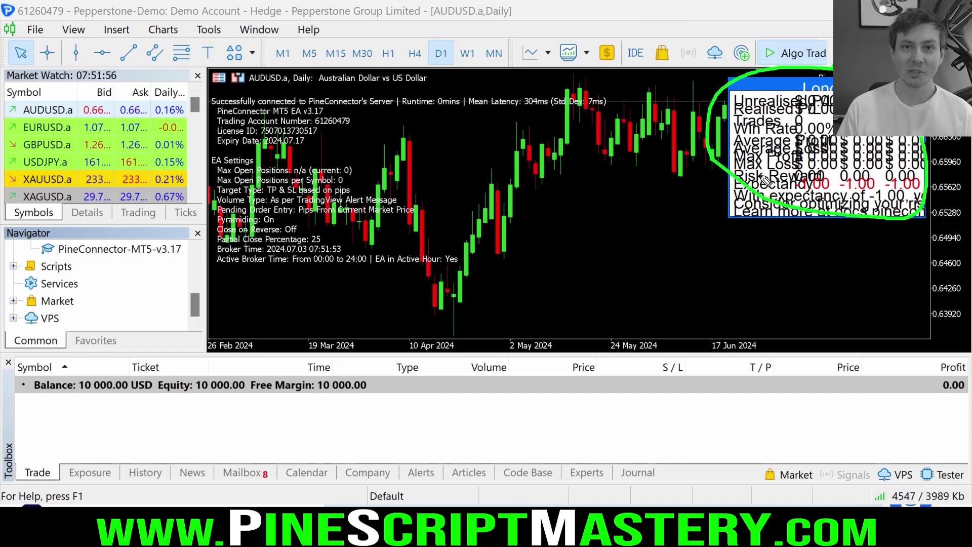
{"action": "key", "text": "Escape"}
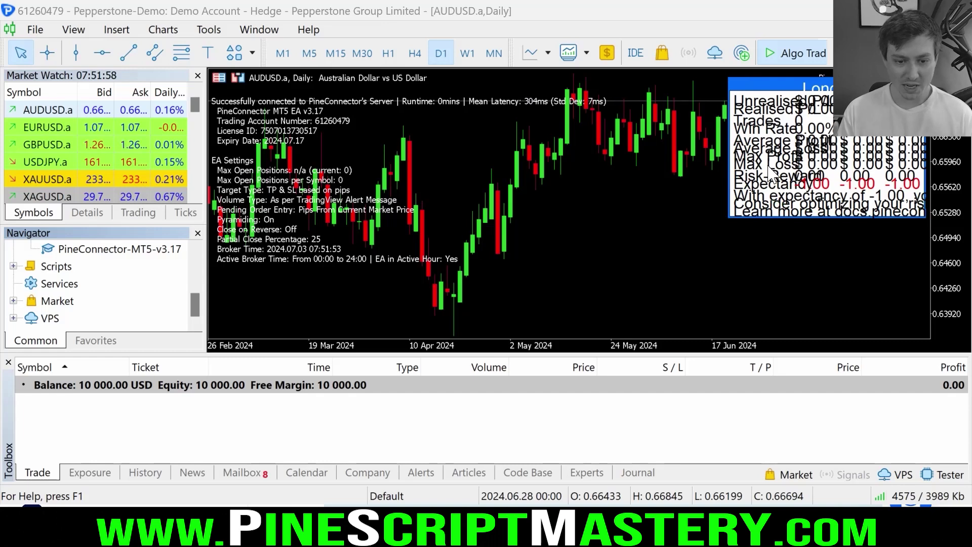
From the chart's Expert List, edit PineConnector-MT5-v3.17 to set Show Dashboard to Off, and close the list.
{"action": "right_click", "coordinate": [585, 232]}
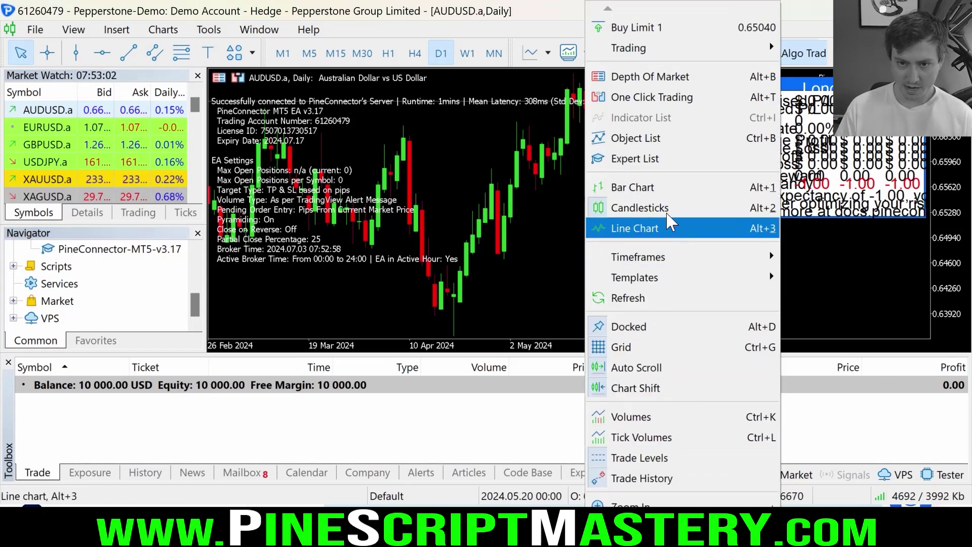
{"action": "left_click", "coordinate": [670, 158]}
{"action": "left_click", "coordinate": [469, 131]}
{"action": "scroll", "coordinate": [488, 184], "scroll_direction": "down", "scroll_amount": 5}
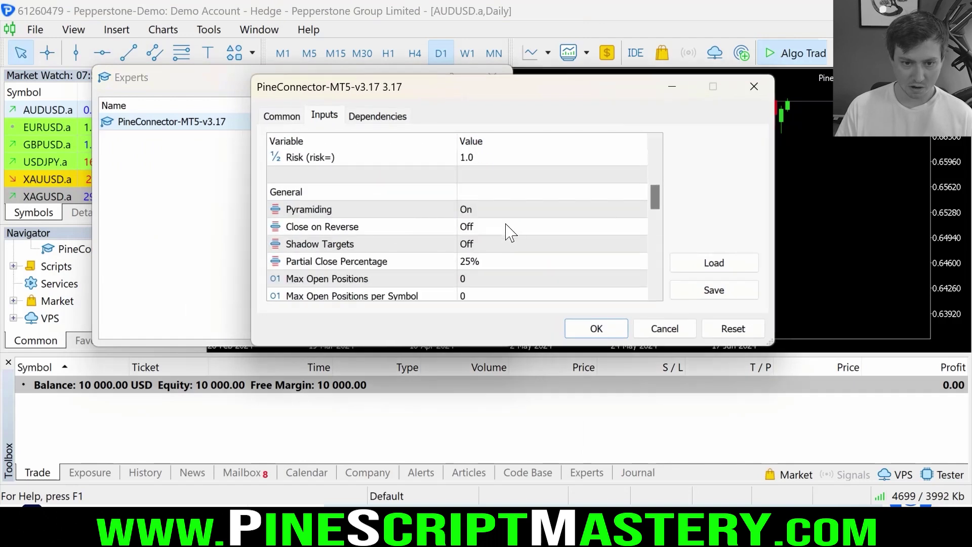
{"action": "scroll", "coordinate": [489, 184], "scroll_direction": "up", "scroll_amount": 1}
{"action": "scroll", "coordinate": [485, 192], "scroll_direction": "down", "scroll_amount": 3}
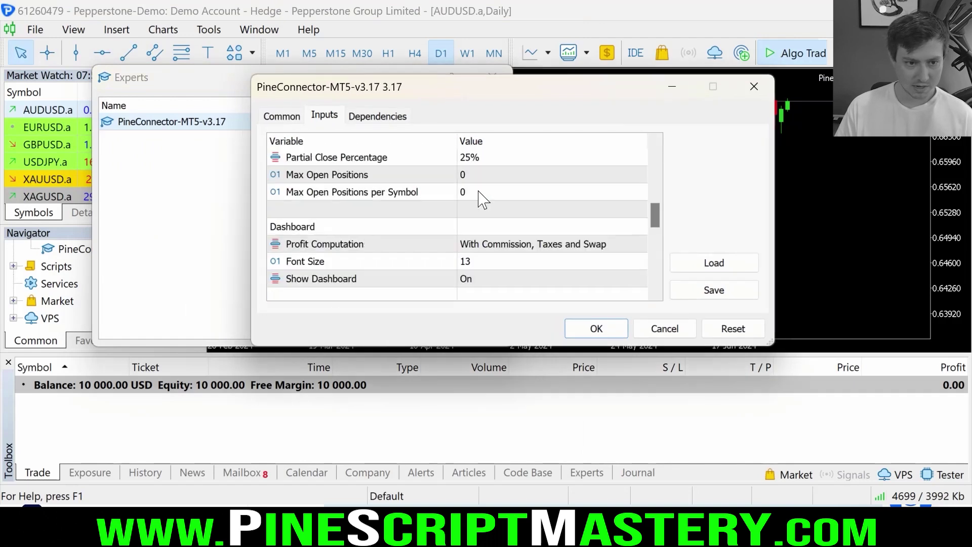
{"action": "left_click", "coordinate": [478, 279]}
{"action": "left_click", "coordinate": [489, 280]}
{"action": "left_click", "coordinate": [478, 305]}
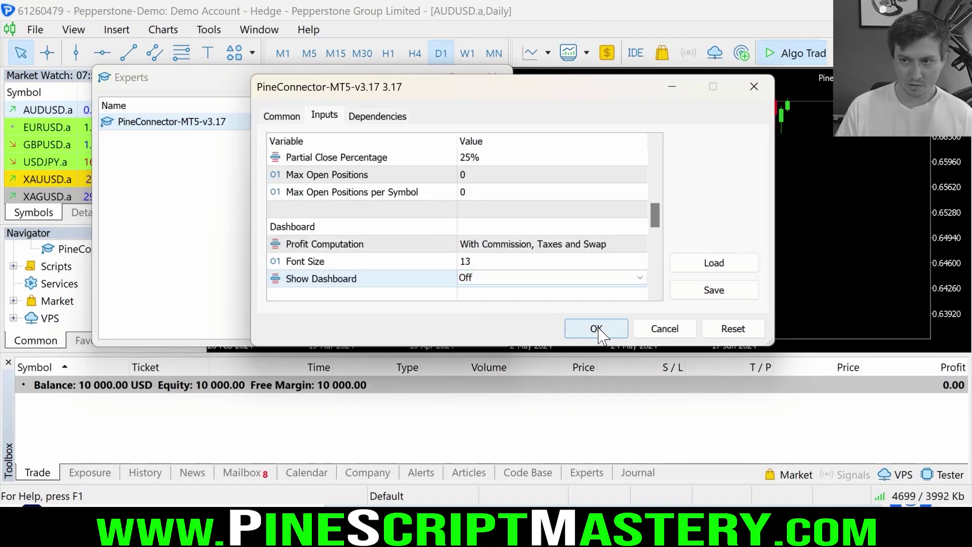
{"action": "left_click", "coordinate": [596, 329]}
{"action": "left_click", "coordinate": [467, 330]}
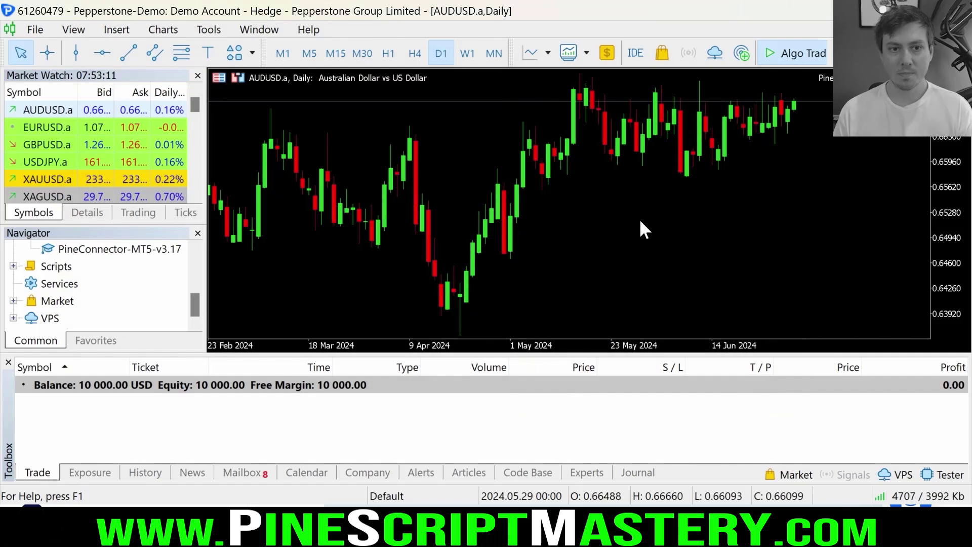
Review the guide's Check Connection section and what follows it, and return to MetaTrader 5.
{"action": "left_click", "coordinate": [739, 537]}
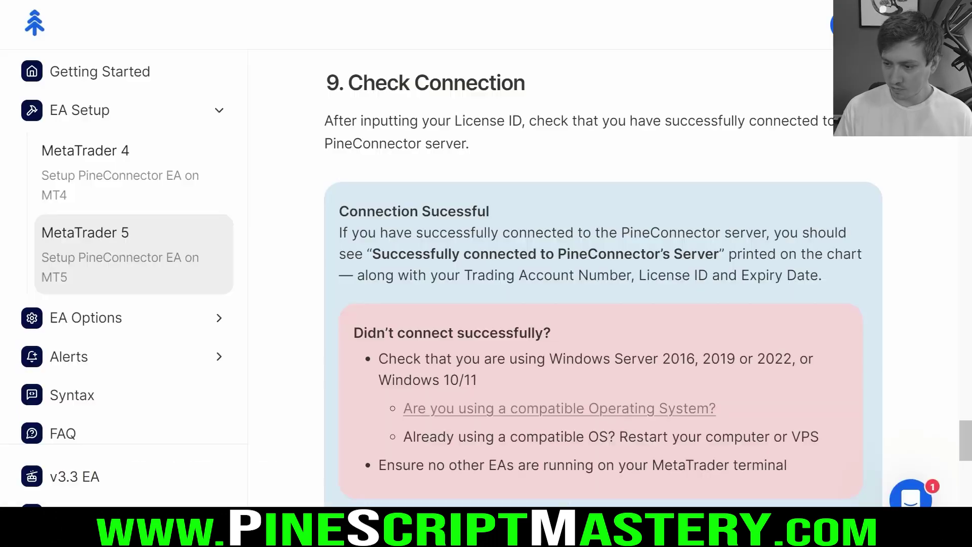
{"action": "scroll", "coordinate": [510, 233], "scroll_direction": "down", "scroll_amount": 8}
{"action": "scroll", "coordinate": [517, 228], "scroll_direction": "up", "scroll_amount": 6}
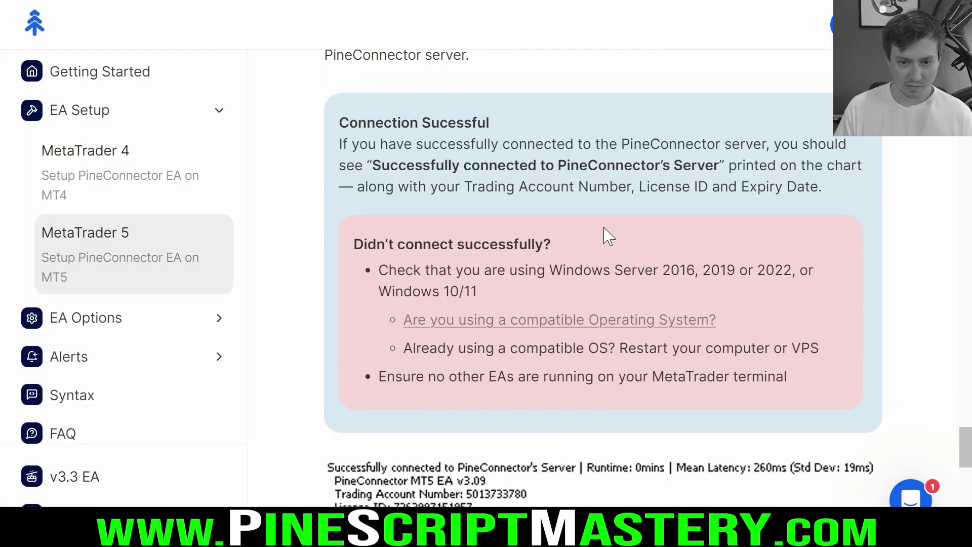
{"action": "scroll", "coordinate": [630, 217], "scroll_direction": "down", "scroll_amount": 8}
{"action": "key", "text": "alt+Tab"}
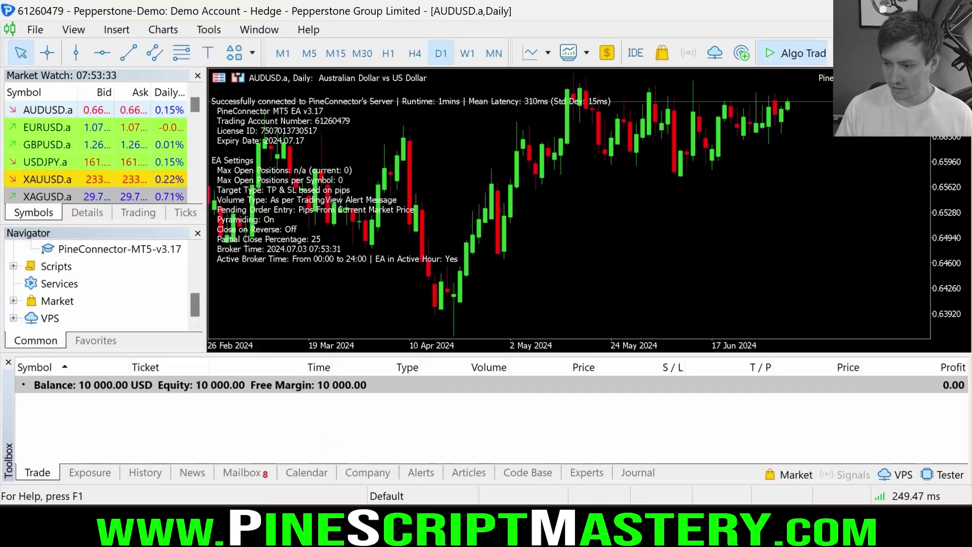
Check the license's status on the reloaded PineConnector Licensing Dashboard and read the guide's 1 PineConnector EA, 100 Symbols note.
{"action": "key", "text": "alt+Tab"}
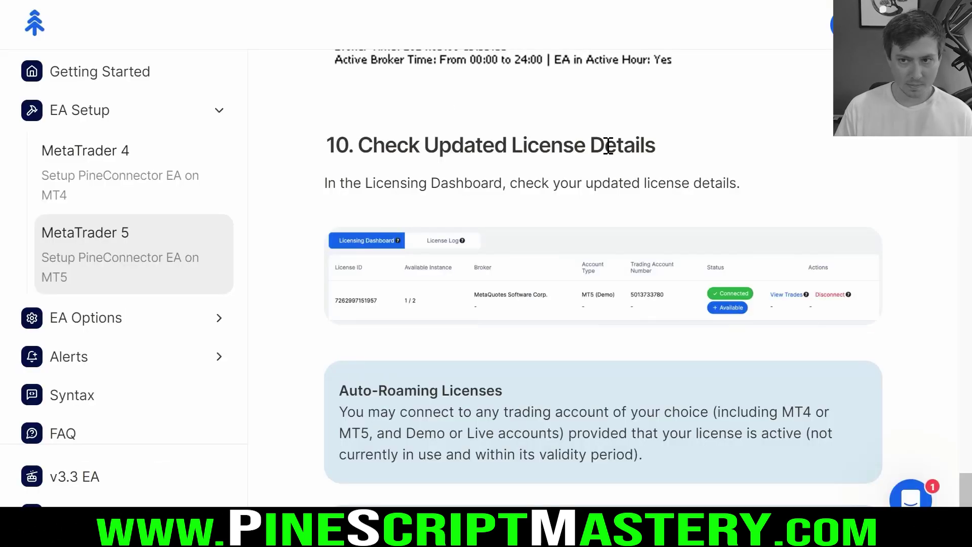
{"action": "key", "text": "alt+Tab"}
{"action": "key", "text": "F5"}
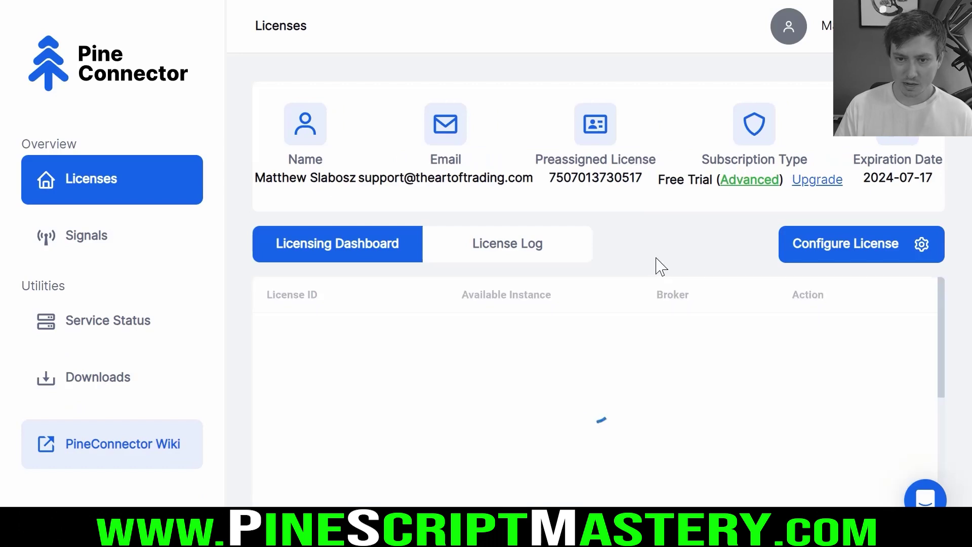
{"action": "left_click_drag", "start_coordinate": [543, 410], "coordinate": [869, 425]}
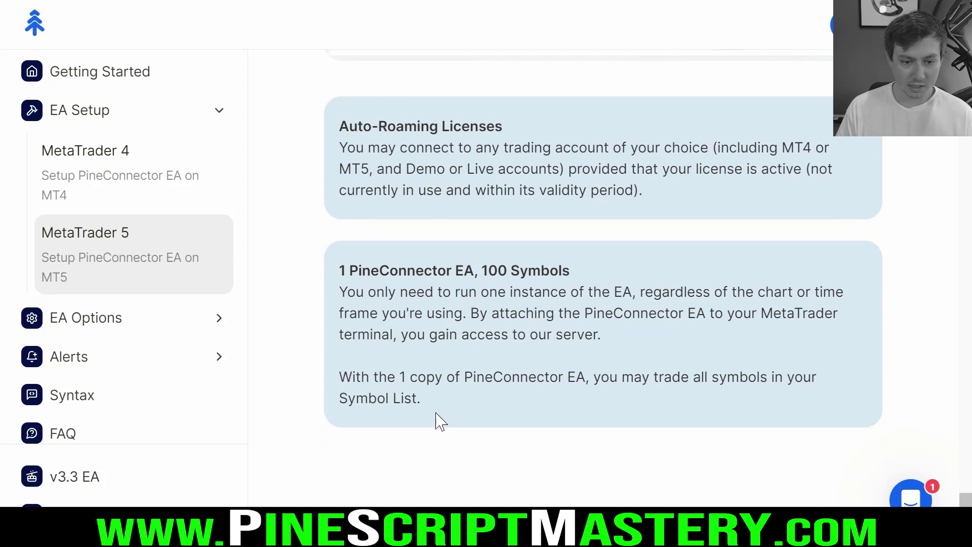
{"action": "left_click_drag", "start_coordinate": [436, 413], "coordinate": [329, 271]}
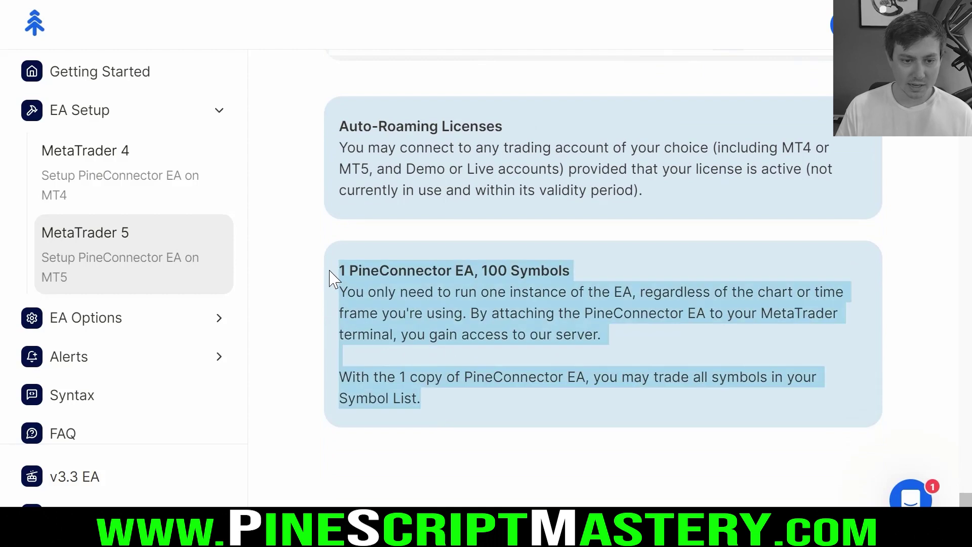
{"action": "left_click", "coordinate": [644, 267]}
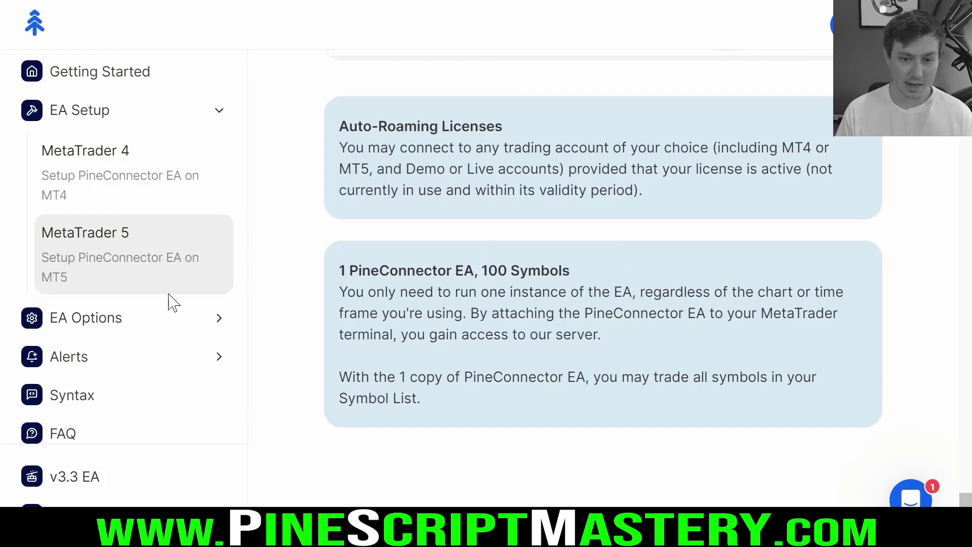
Open the Sending a Test Alert page from the guide's Alerts section.
{"action": "left_click", "coordinate": [114, 324]}
{"action": "scroll", "coordinate": [91, 191], "scroll_direction": "down", "scroll_amount": 4}
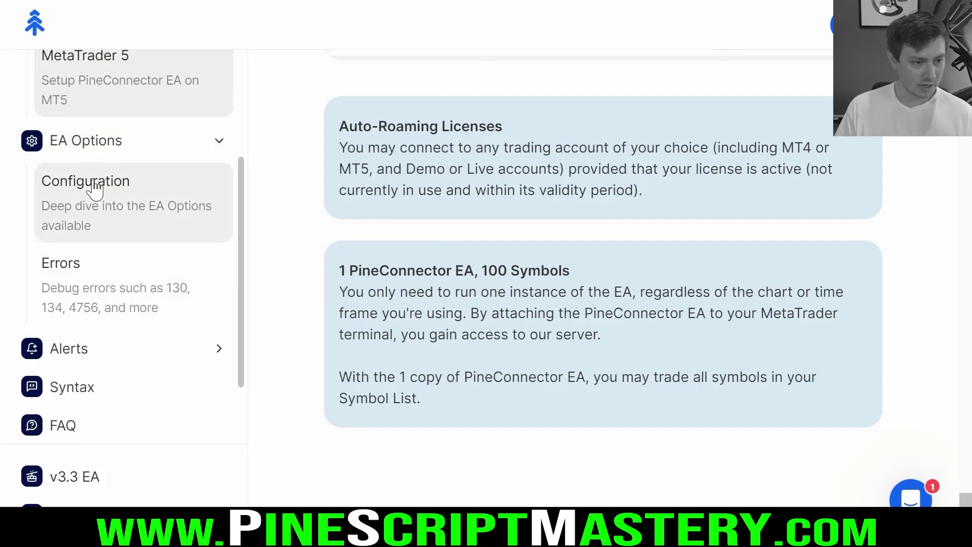
{"action": "scroll", "coordinate": [117, 195], "scroll_direction": "down", "scroll_amount": 2}
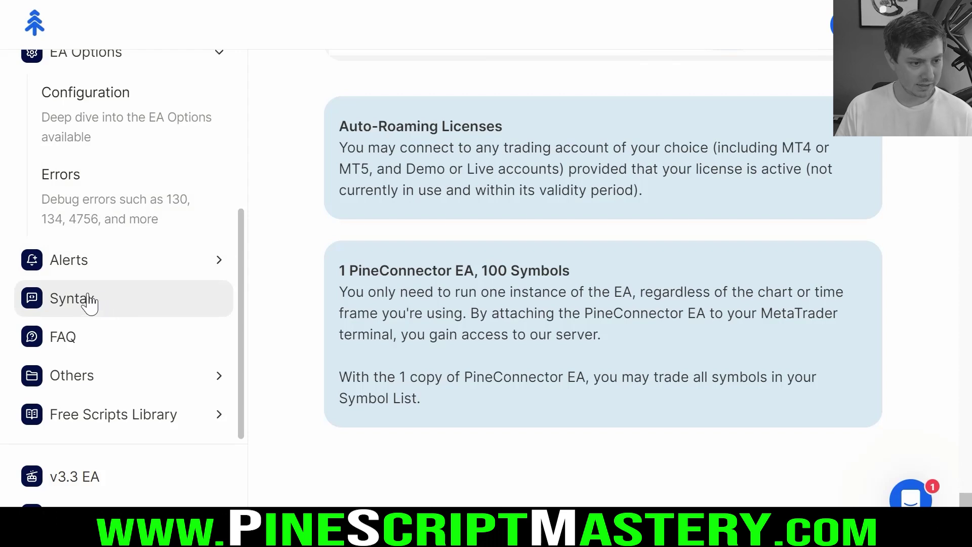
{"action": "left_click", "coordinate": [117, 260]}
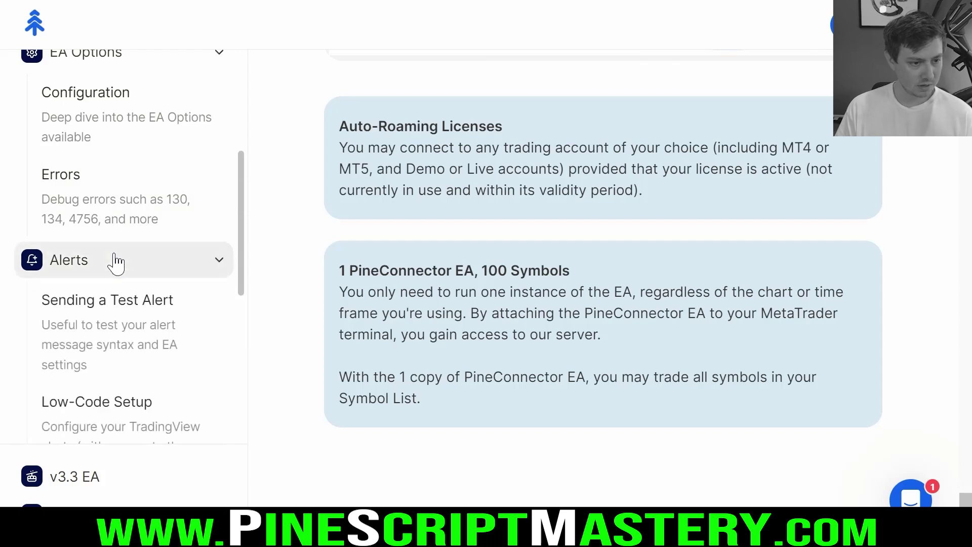
{"action": "left_click", "coordinate": [118, 322]}
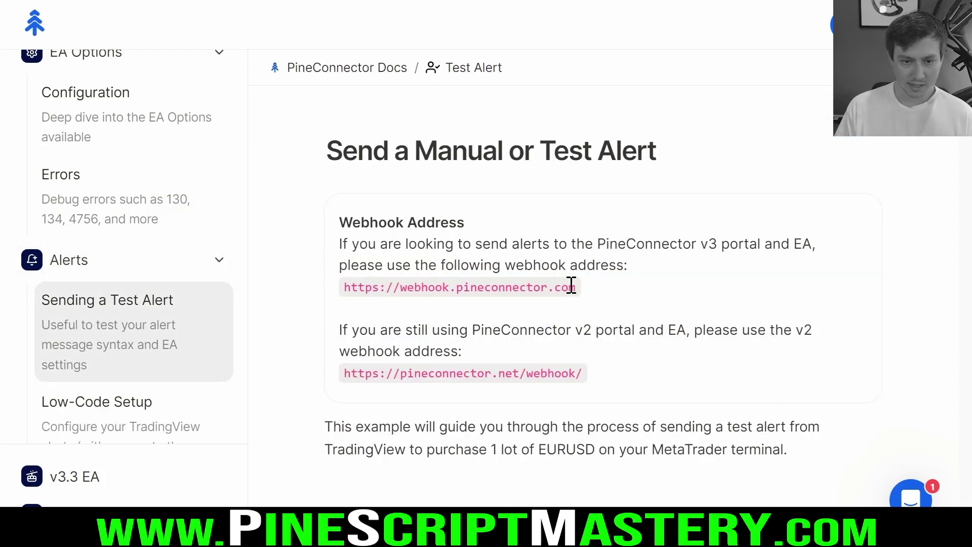
Examine the v3 webhook address and read through the symbol and TradingView alert instructions in the Send a Manual or Test Alert guide.
{"action": "left_click_drag", "start_coordinate": [588, 288], "coordinate": [344, 289]}
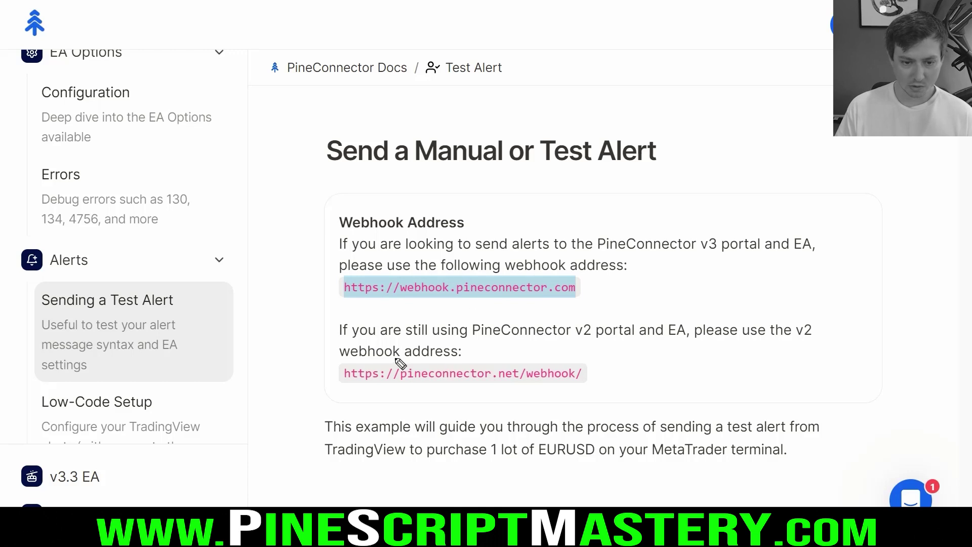
{"action": "mouse_move", "coordinate": [398, 362]}
{"action": "left_mouse_down"}
{"action": "mouse_move", "coordinate": [549, 386]}
{"action": "mouse_move", "coordinate": [651, 328]}
{"action": "mouse_move", "coordinate": [422, 372]}
{"action": "left_mouse_up"}
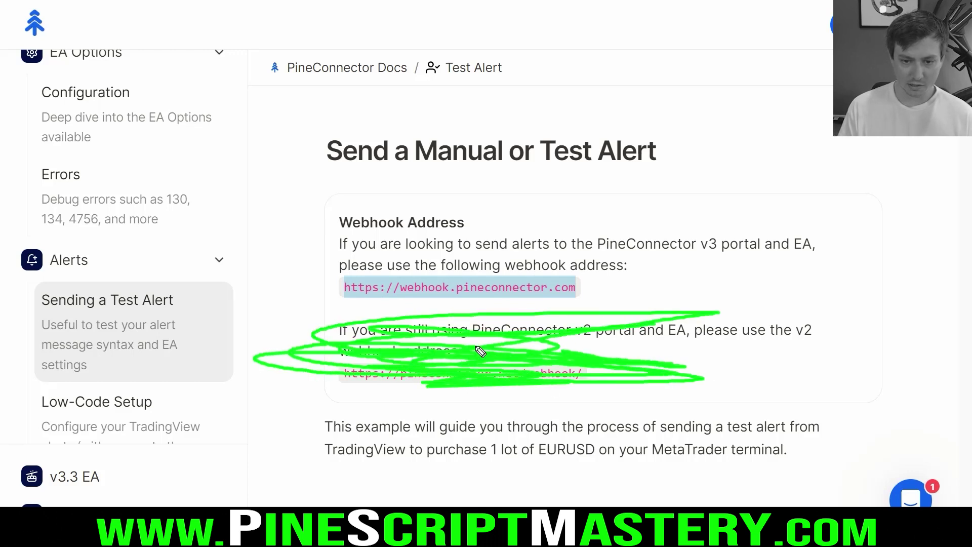
{"action": "key", "text": "Escape"}
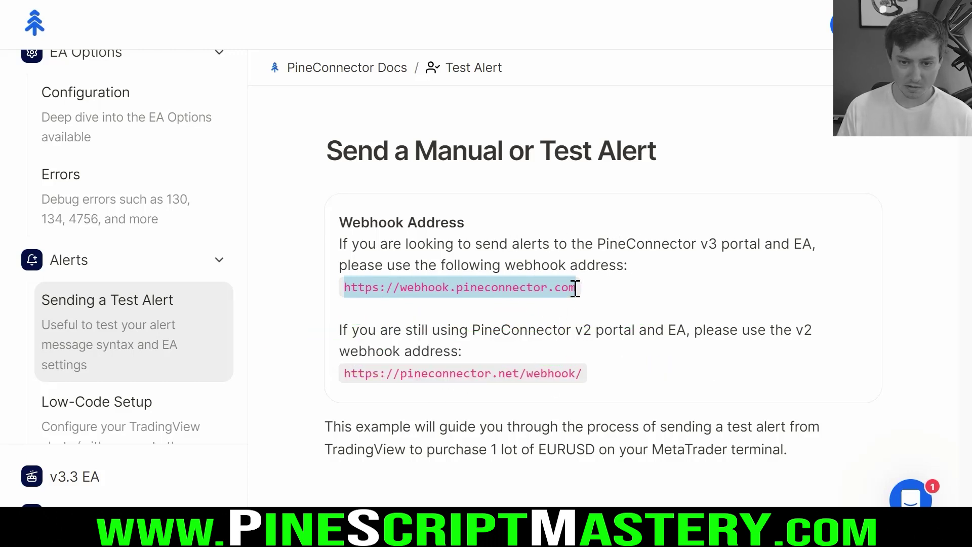
{"action": "left_click_drag", "start_coordinate": [575, 288], "coordinate": [432, 282]}
{"action": "scroll", "coordinate": [558, 223], "scroll_direction": "down", "scroll_amount": 2}
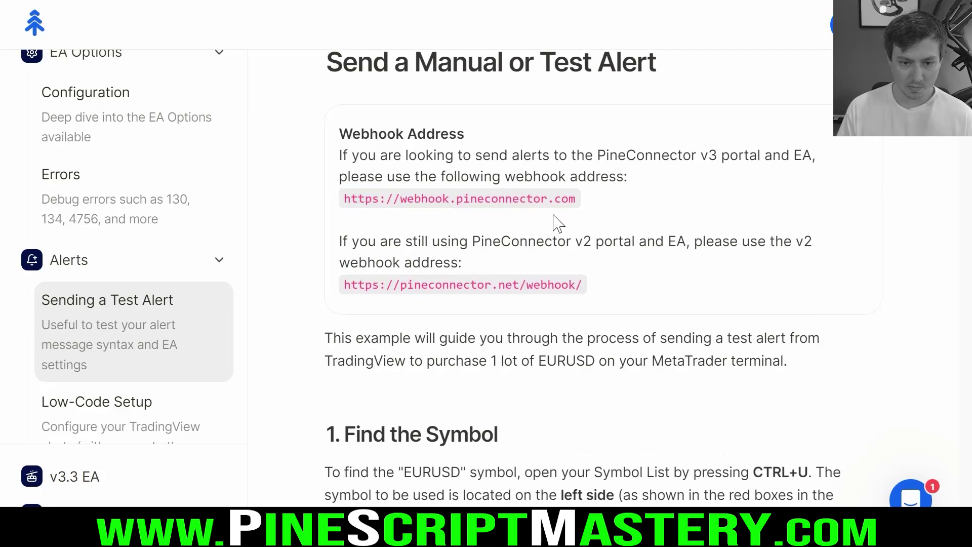
{"action": "scroll", "coordinate": [557, 223], "scroll_direction": "down", "scroll_amount": 7}
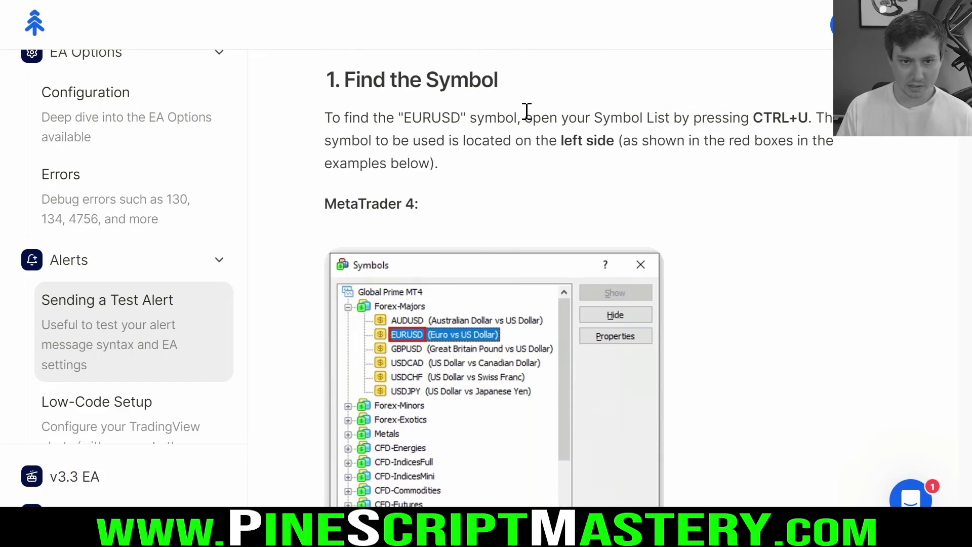
{"action": "scroll", "coordinate": [452, 193], "scroll_direction": "down", "scroll_amount": 20}
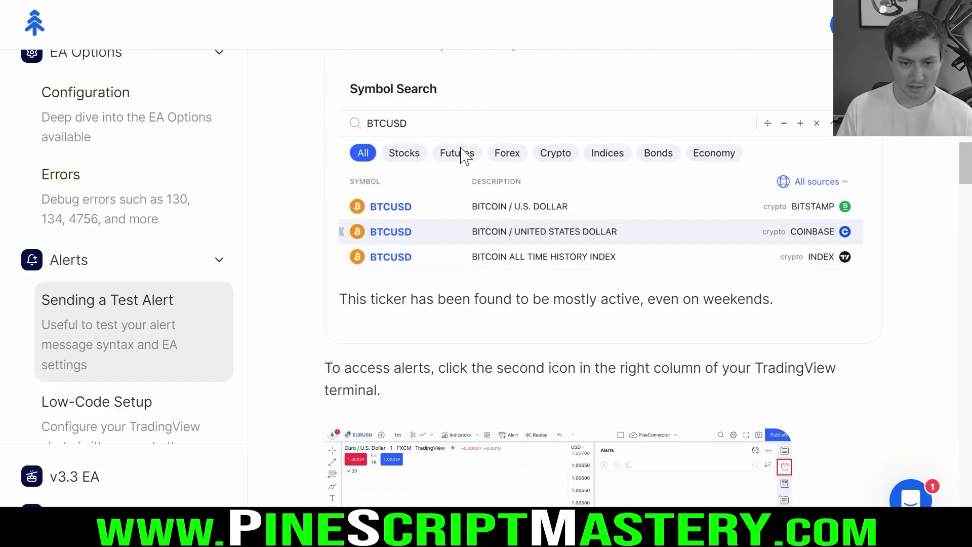
{"action": "scroll", "coordinate": [462, 156], "scroll_direction": "down", "scroll_amount": 16}
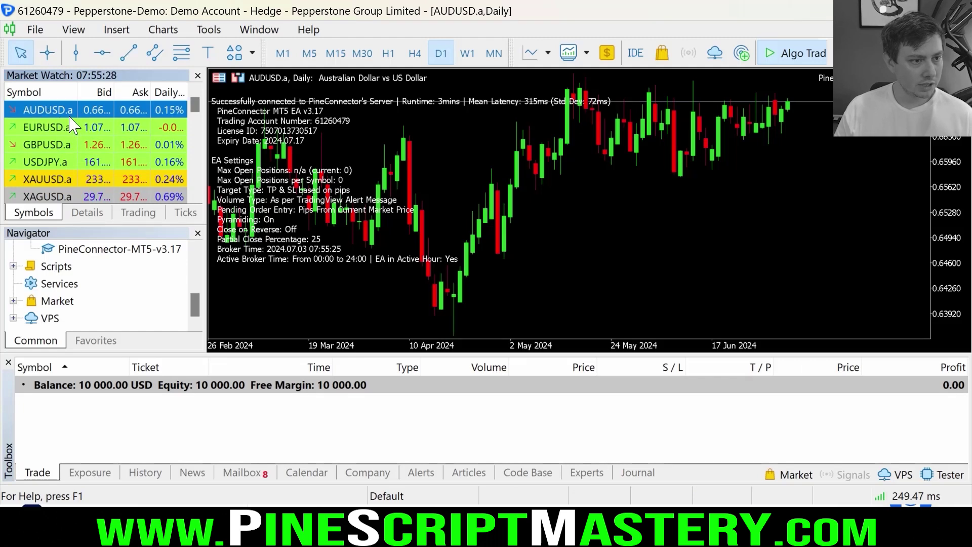
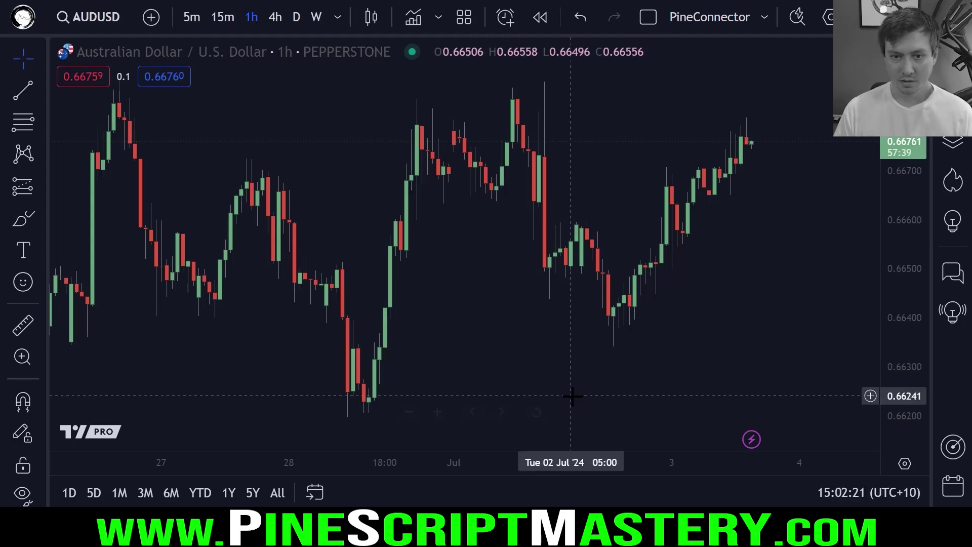
In TradingView, start a new alert on AUDUSD with the condition Greater Than a price of 0.
{"action": "left_click", "coordinate": [505, 16]}
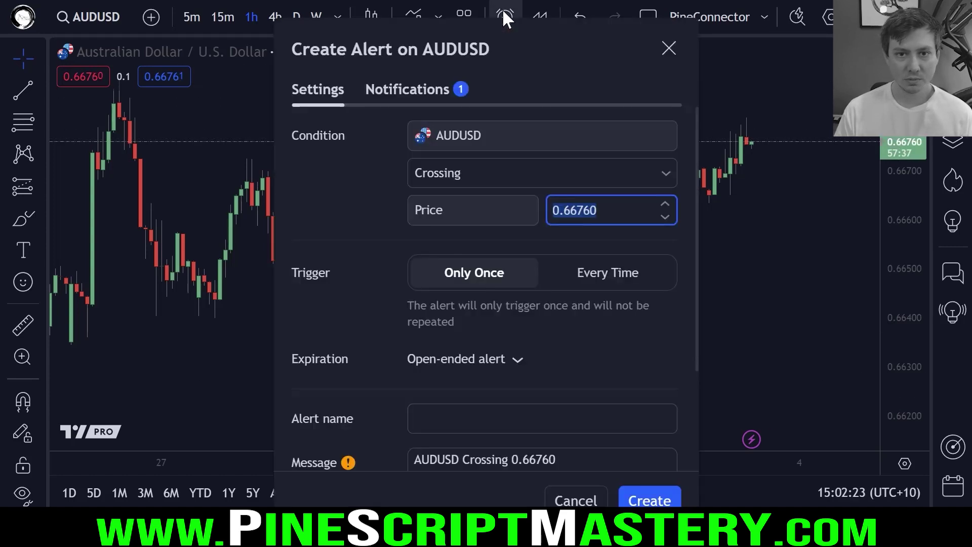
{"action": "left_click", "coordinate": [493, 172]}
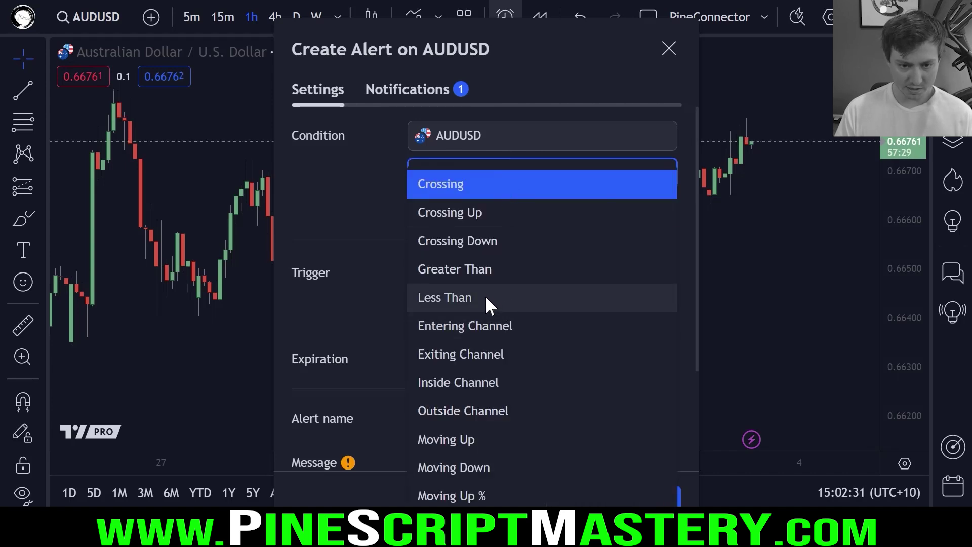
{"action": "left_click", "coordinate": [474, 272]}
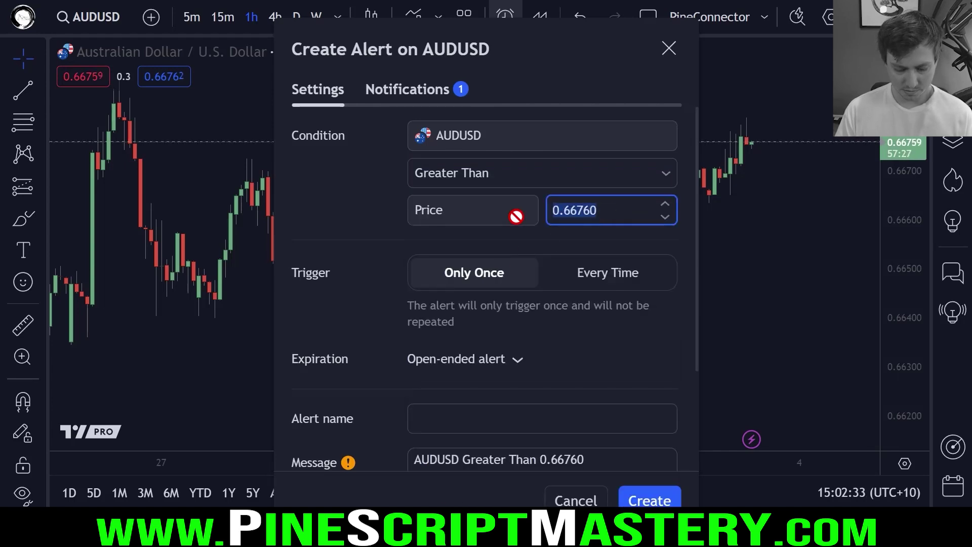
{"action": "type", "text": "0"}
{"action": "left_click", "coordinate": [406, 273]}
{"action": "scroll", "coordinate": [487, 271], "scroll_direction": "down", "scroll_amount": 3}
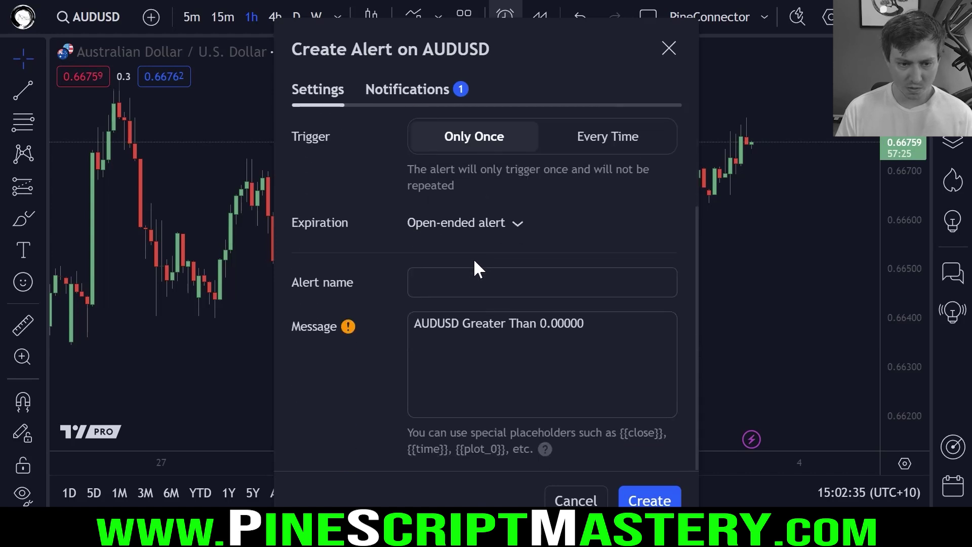
Name the alert PC Test and replace its message with the PineConnector license ID followed by ",buy,AUDUSD.a,risk=0.1".
{"action": "left_click", "coordinate": [480, 275]}
{"action": "type", "text": "PC Te"}
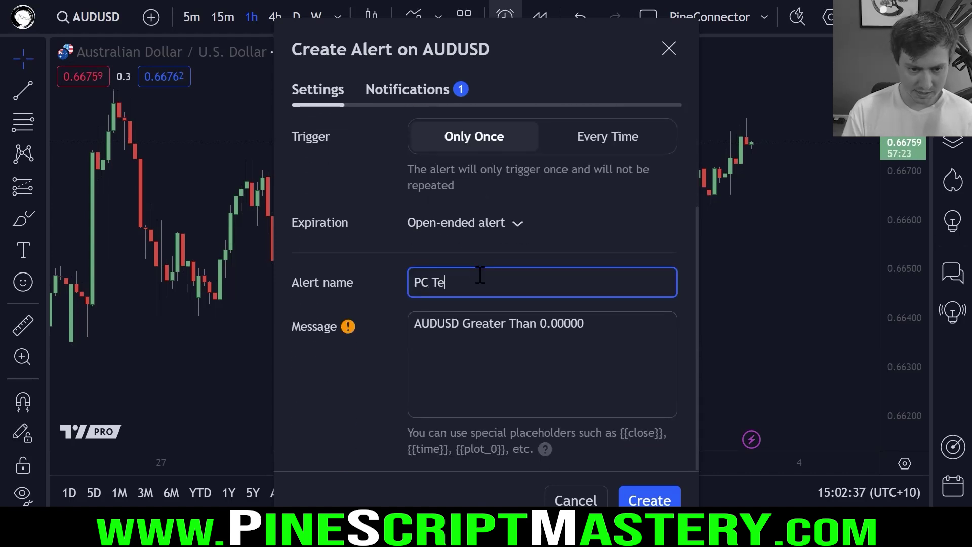
{"action": "type", "text": "st"}
{"action": "left_click", "coordinate": [537, 342]}
{"action": "key", "text": "ctrl+a"}
{"action": "key", "text": "BackSpace"}
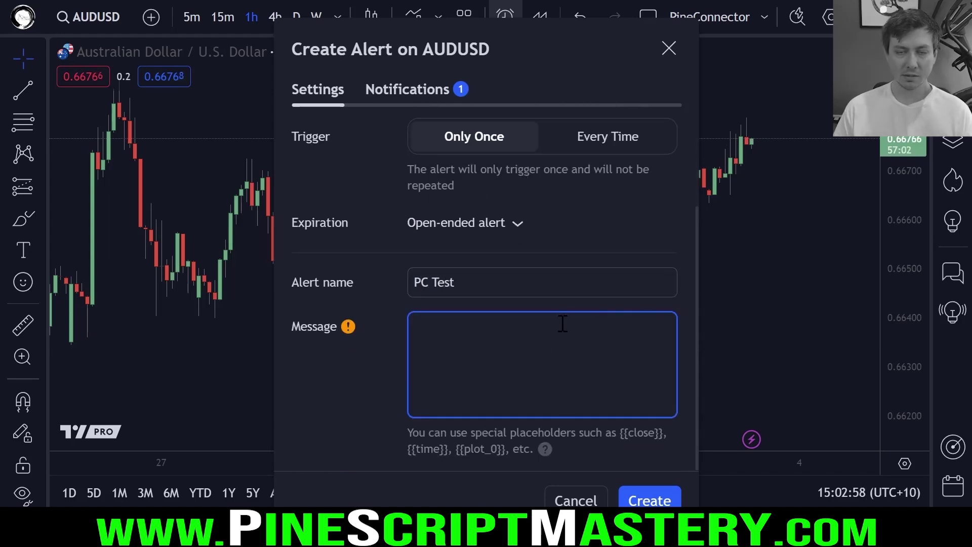
{"action": "key", "text": "ctrl+v"}
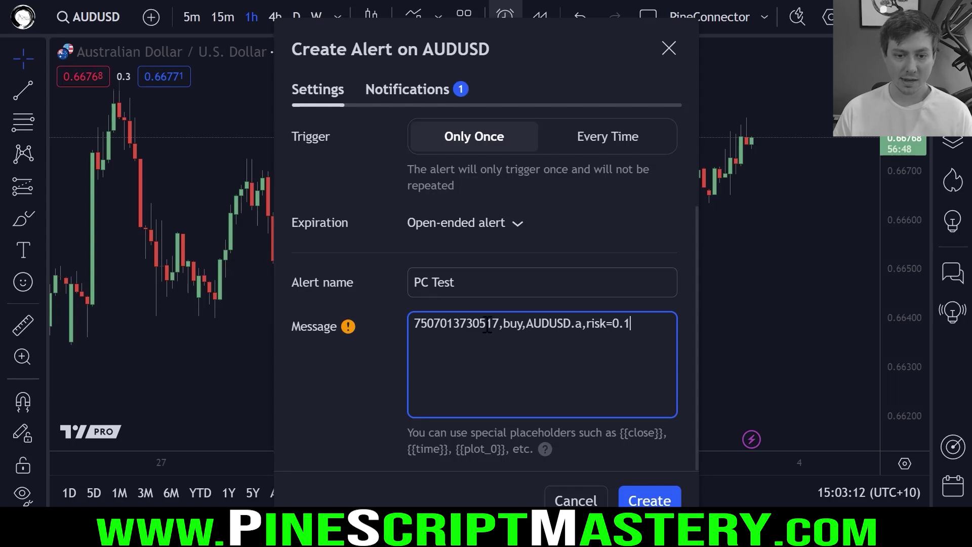
Review each part of the alert message: the license ID, the buy command, the broker symbol with its suffix, and the risk parameter.
{"action": "double_click", "coordinate": [455, 325]}
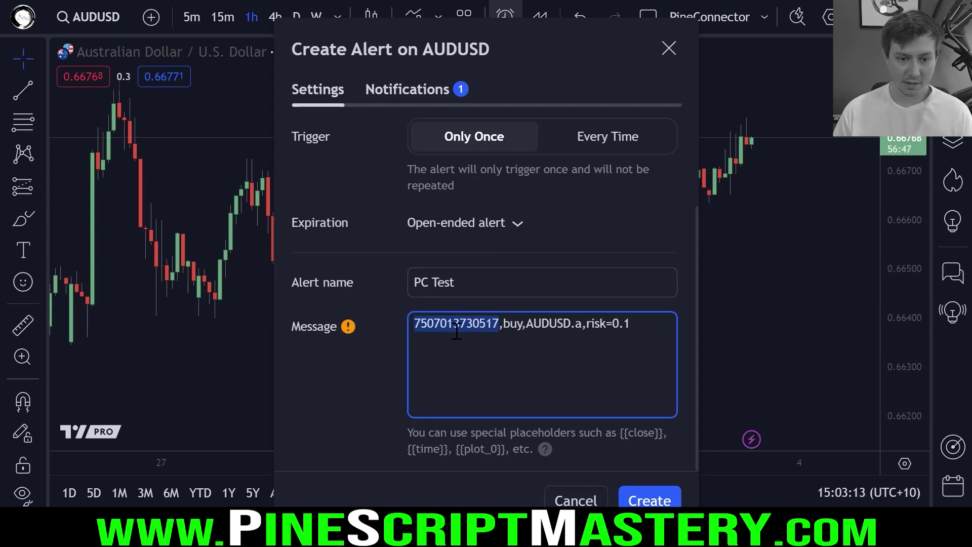
{"action": "double_click", "coordinate": [513, 324]}
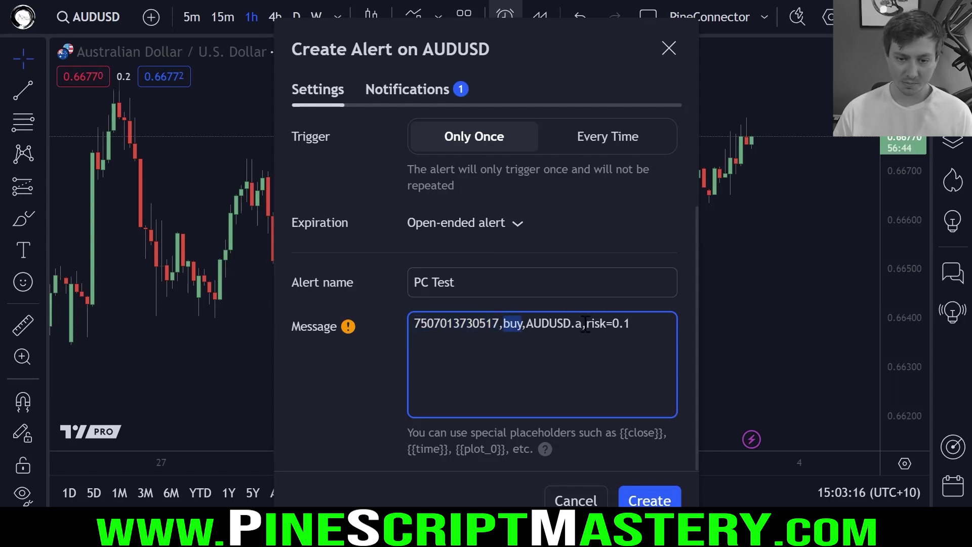
{"action": "left_click_drag", "start_coordinate": [586, 324], "coordinate": [527, 324]}
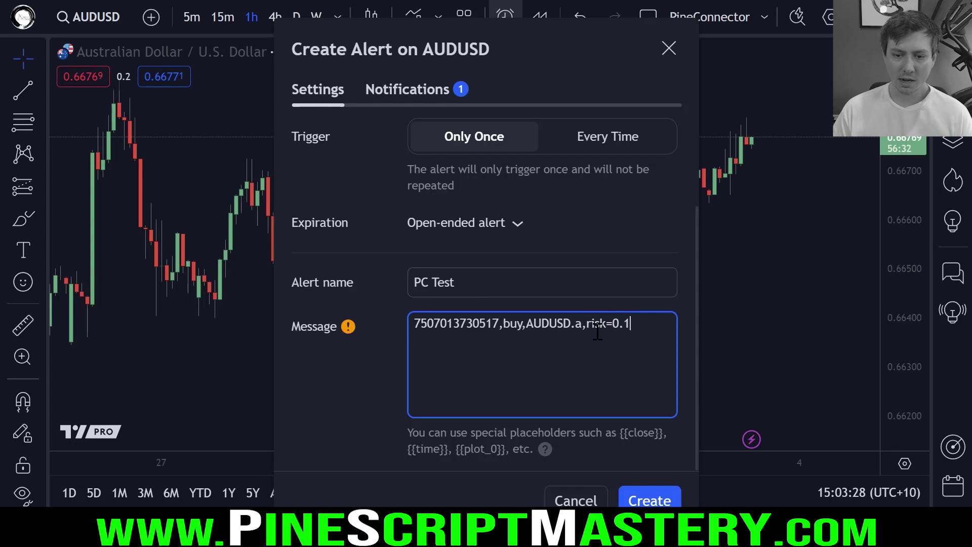
{"action": "left_click_drag", "start_coordinate": [586, 324], "coordinate": [643, 325]}
{"action": "left_click", "coordinate": [646, 326]}
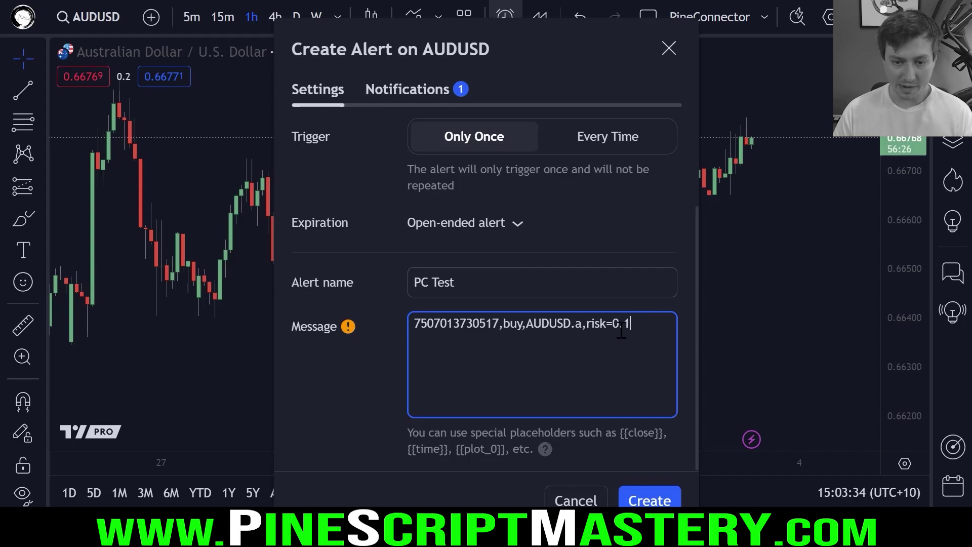
{"action": "double_click", "coordinate": [499, 326]}
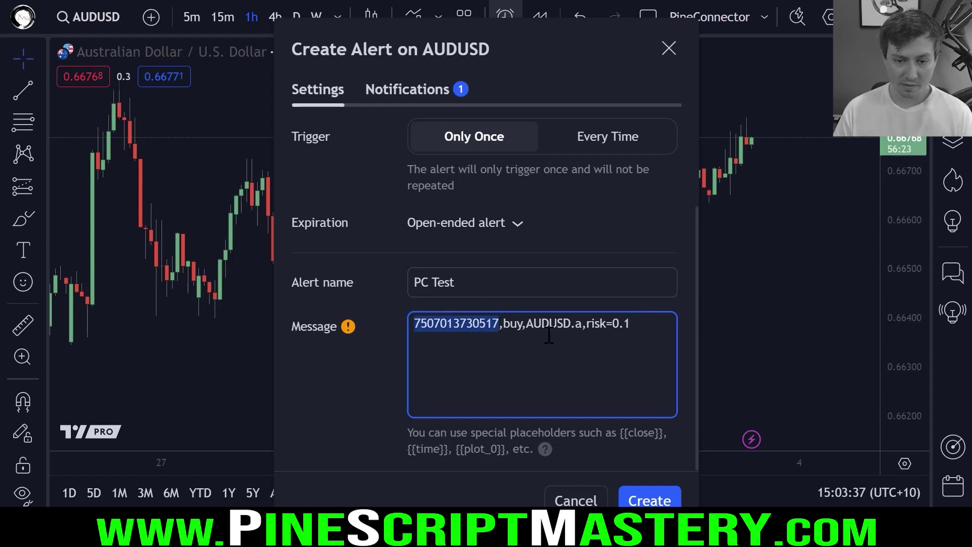
{"action": "double_click", "coordinate": [513, 324]}
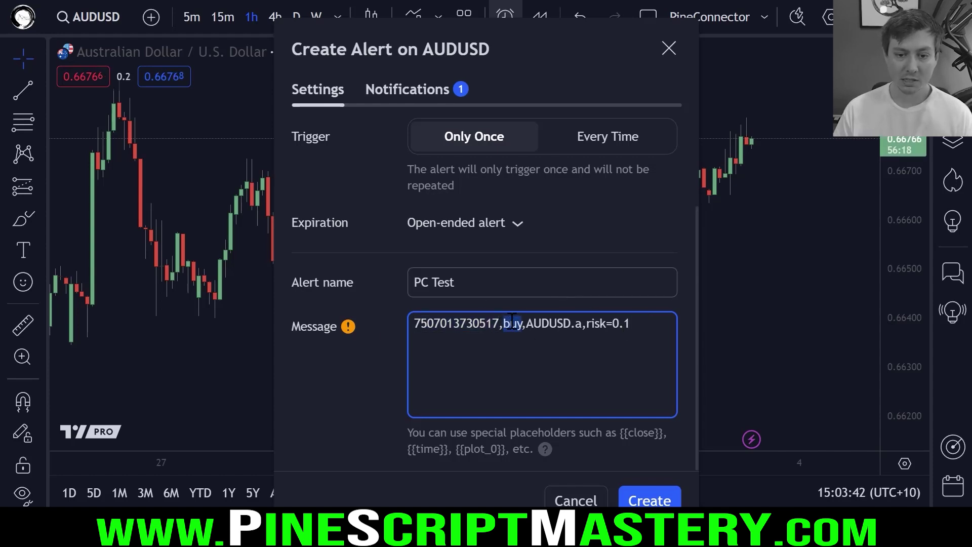
{"action": "left_click_drag", "start_coordinate": [550, 326], "coordinate": [583, 326]}
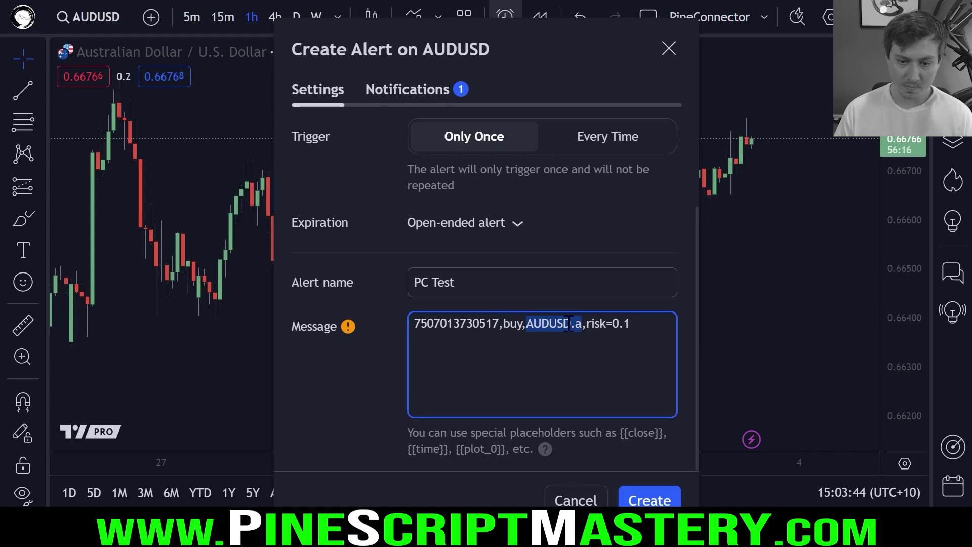
{"action": "left_click", "coordinate": [584, 325]}
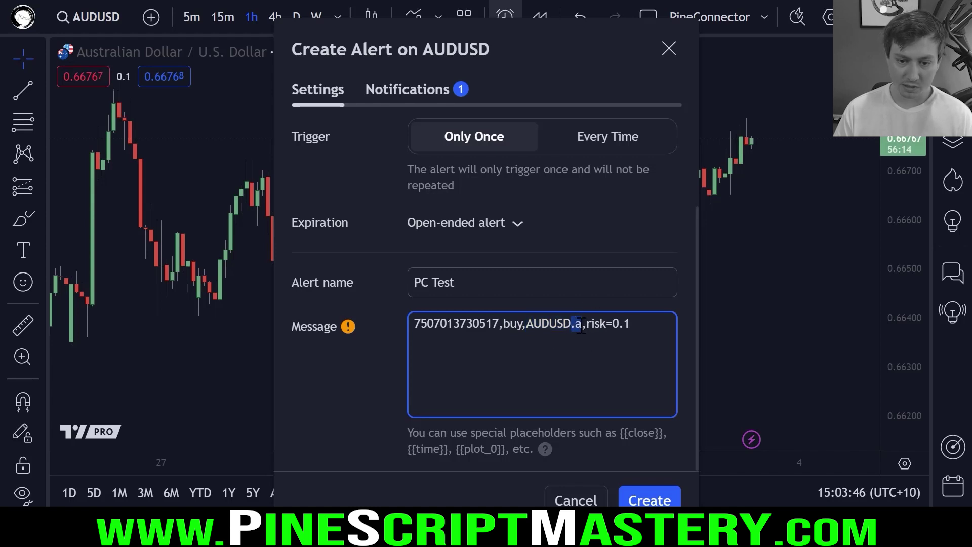
{"action": "left_click_drag", "start_coordinate": [586, 325], "coordinate": [633, 327]}
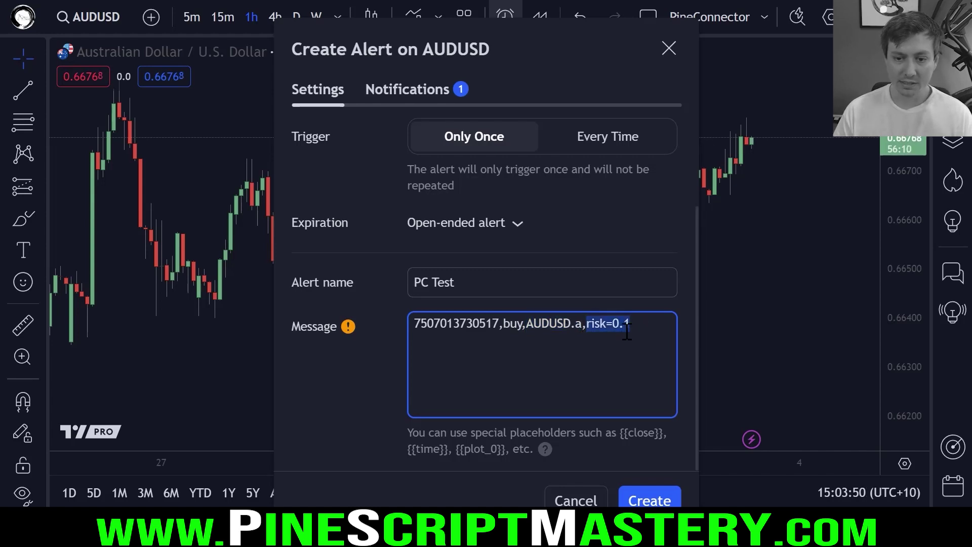
{"action": "left_click", "coordinate": [636, 334]}
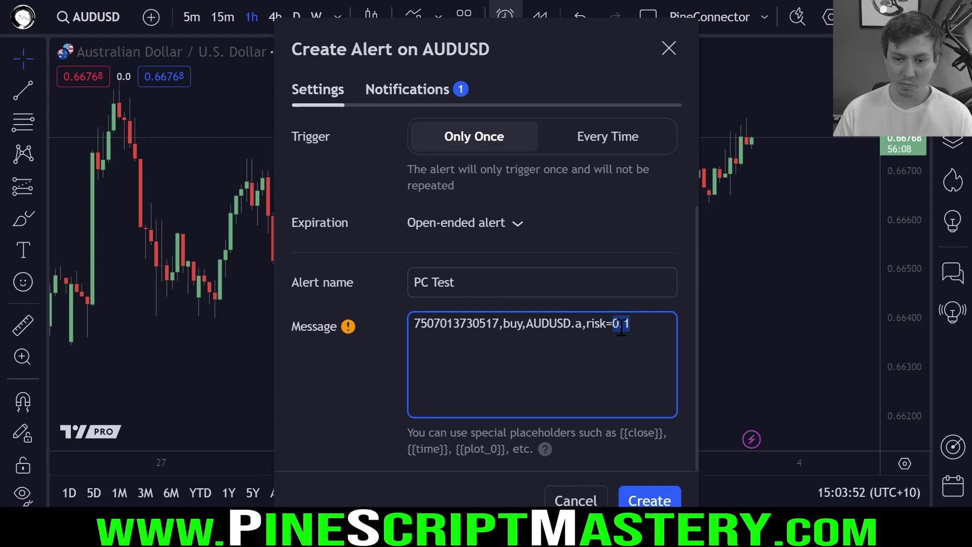
{"action": "left_click", "coordinate": [636, 312]}
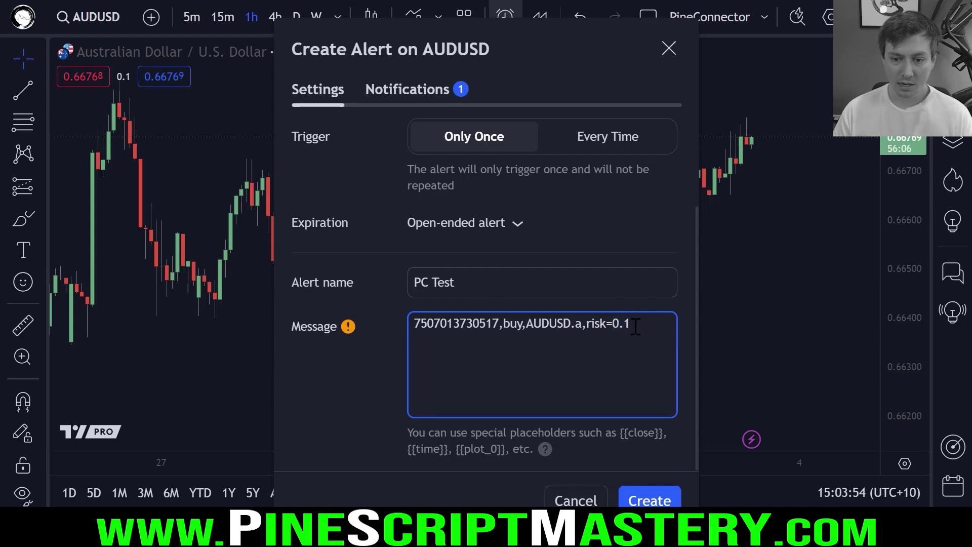
Check the risk value in the alert message and look over the alert's notification options, including the enabled webhook.
{"action": "double_click", "coordinate": [617, 324]}
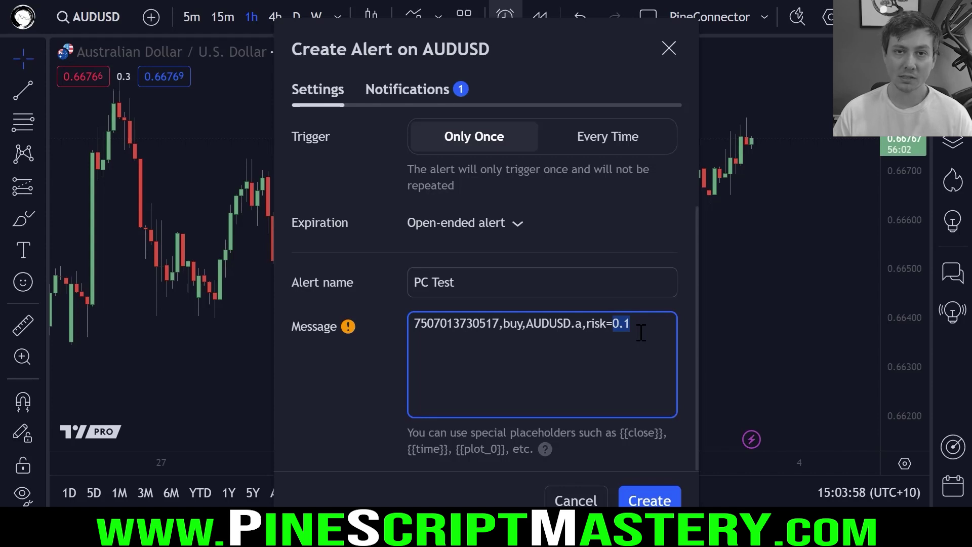
{"action": "left_click", "coordinate": [616, 324]}
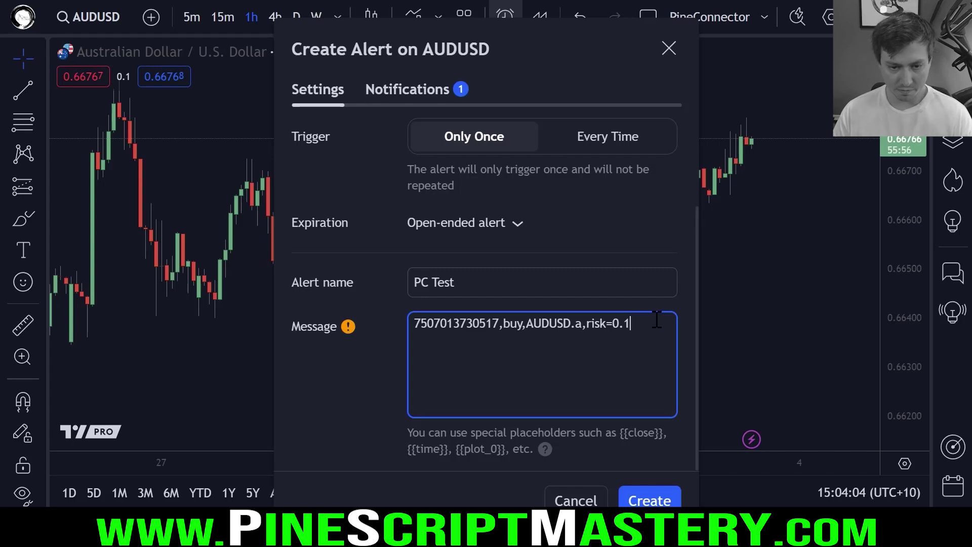
{"action": "left_click", "coordinate": [406, 90]}
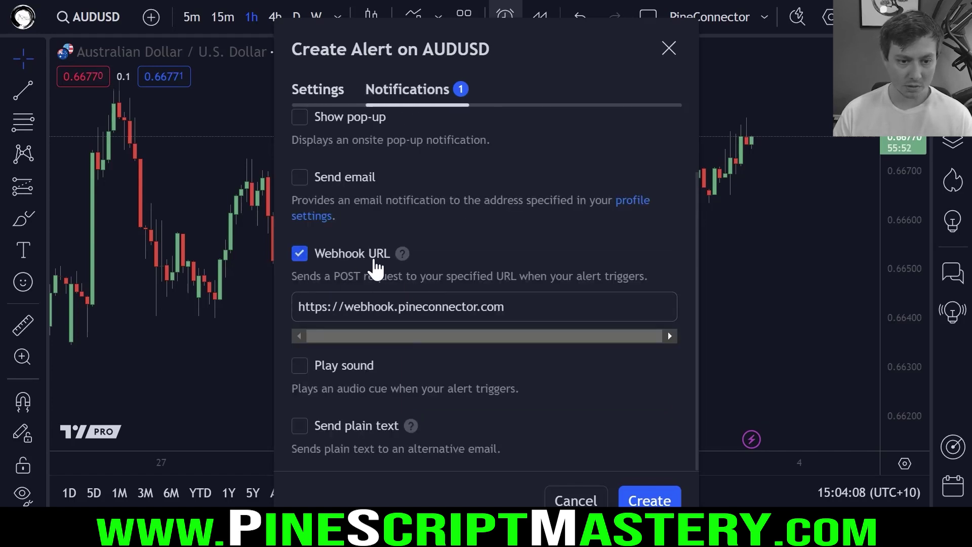
{"action": "scroll", "coordinate": [421, 146], "scroll_direction": "up", "scroll_amount": 1}
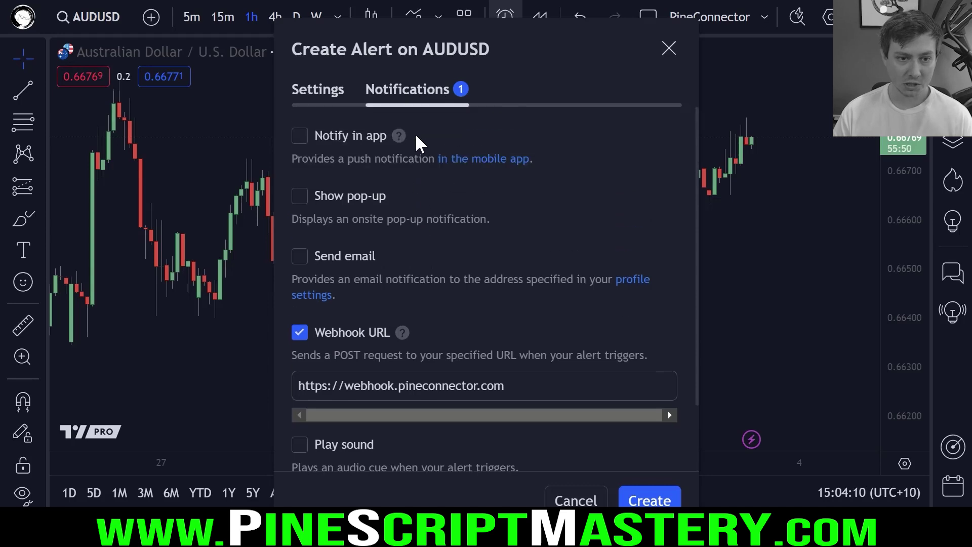
{"action": "scroll", "coordinate": [455, 314], "scroll_direction": "down", "scroll_amount": 1}
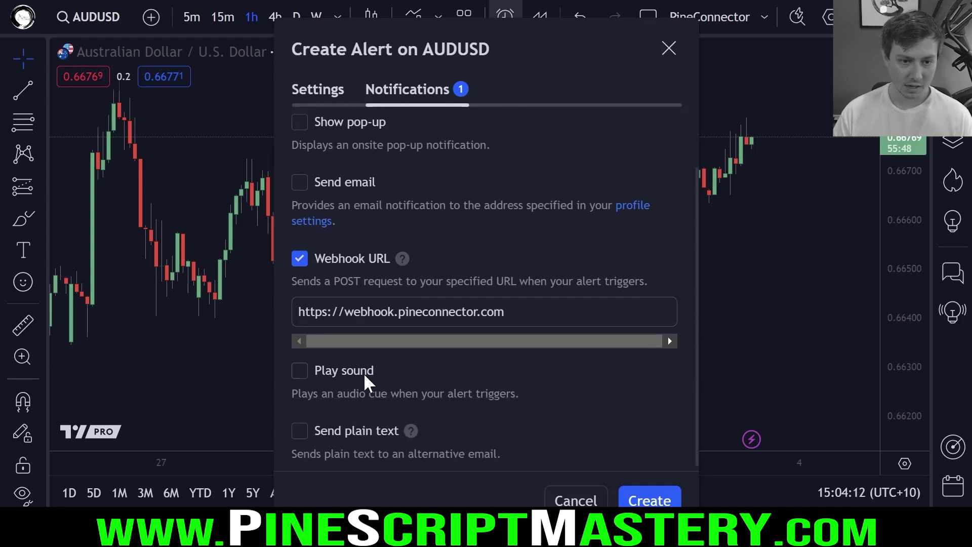
{"action": "scroll", "coordinate": [321, 226], "scroll_direction": "up", "scroll_amount": 1}
{"action": "scroll", "coordinate": [486, 235], "scroll_direction": "down", "scroll_amount": 1}
Compare the alert's webhook URL with the v3 address in the PineConnector test alert guide, and create the PC Test alert.
{"action": "left_click_drag", "start_coordinate": [507, 307], "coordinate": [291, 314]}
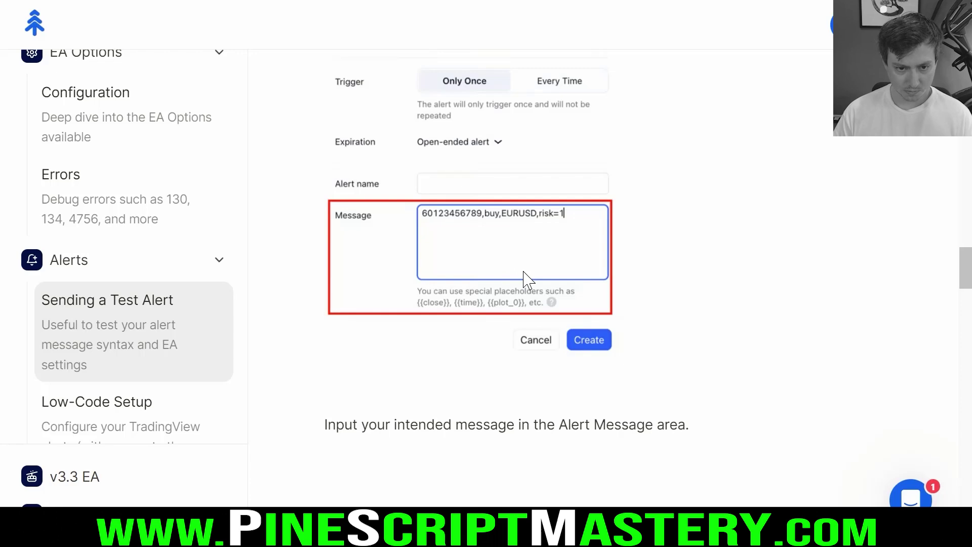
{"action": "scroll", "coordinate": [557, 281], "scroll_direction": "up", "scroll_amount": 15}
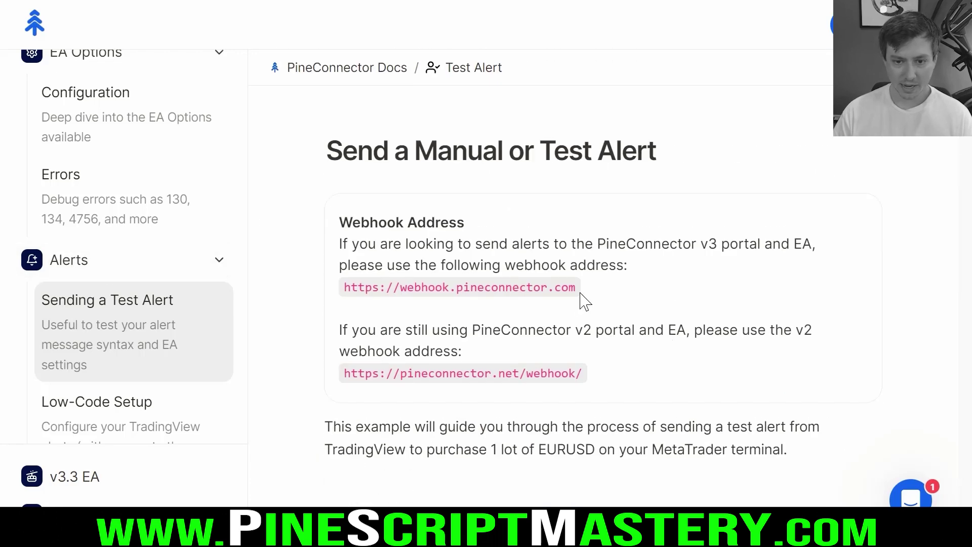
{"action": "left_click_drag", "start_coordinate": [576, 288], "coordinate": [401, 288]}
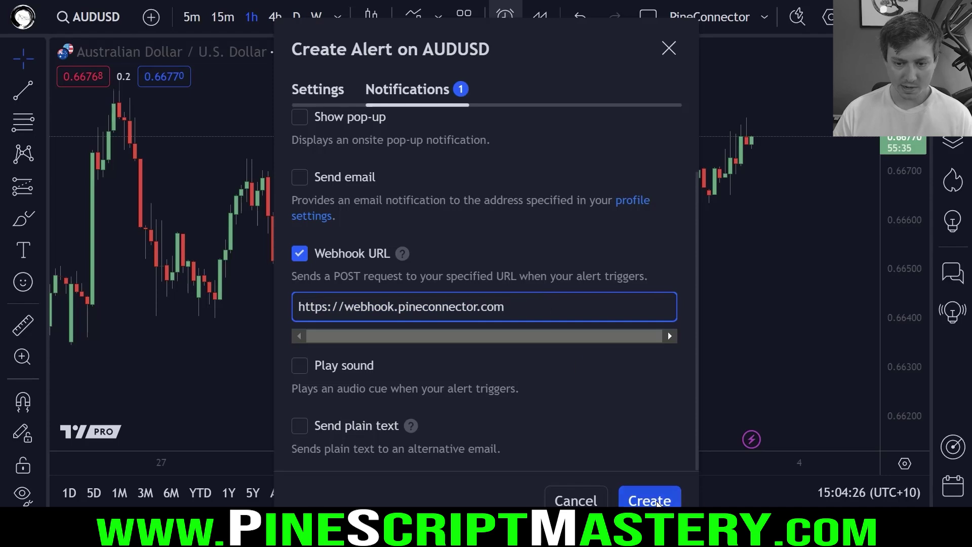
{"action": "left_click", "coordinate": [653, 501]}
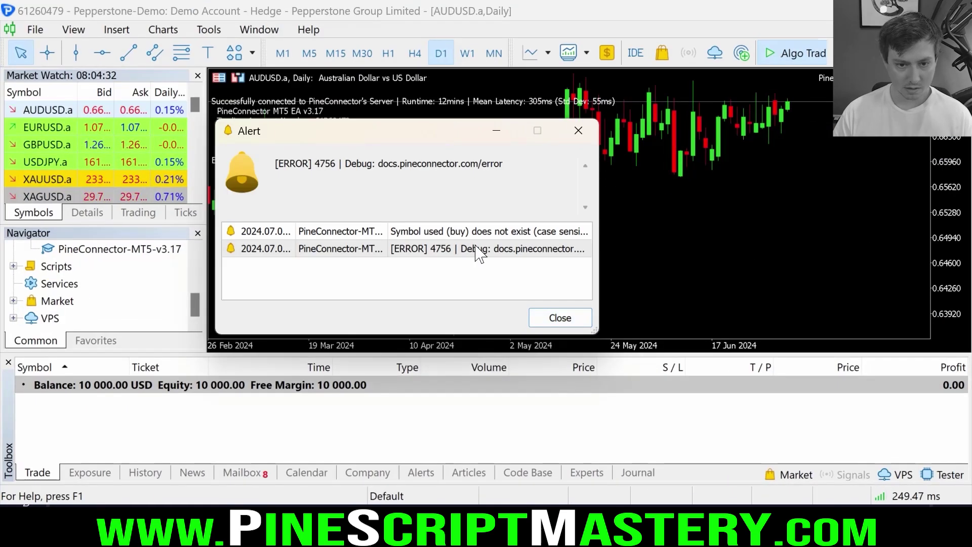
Select the error 4756 alert in MetaTrader and look that code up in the PineConnector Error Guide in the browser.
{"action": "left_click", "coordinate": [455, 251]}
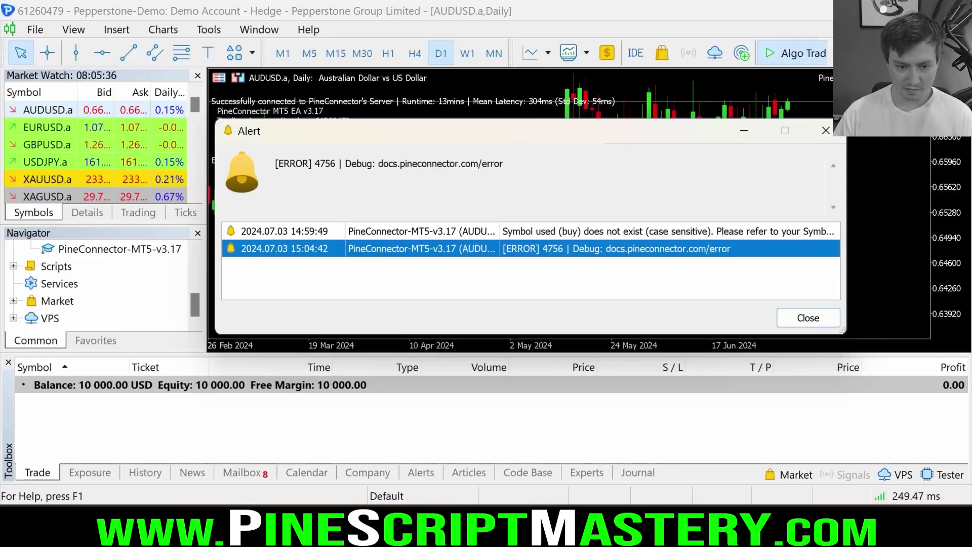
{"action": "key", "text": "super+i"}
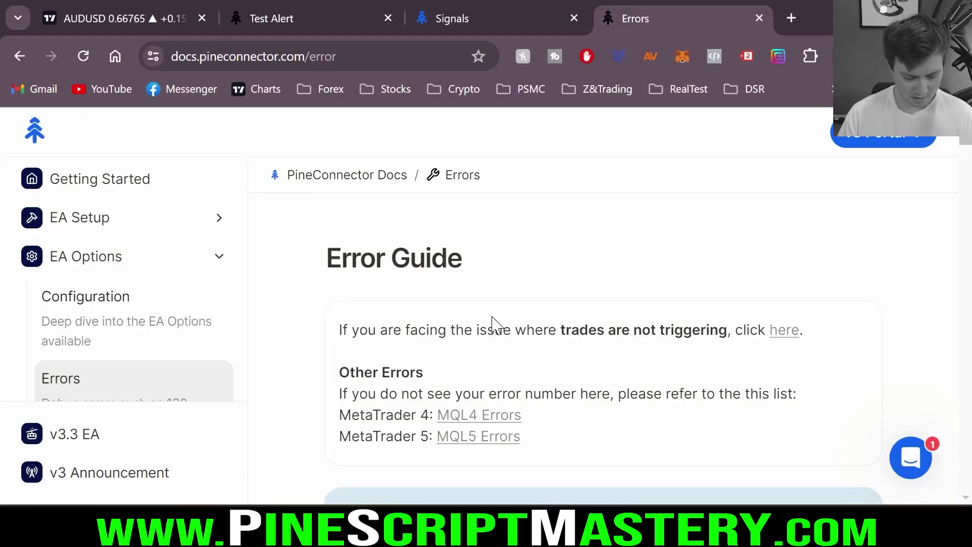
{"action": "key", "text": "ctrl+f"}
{"action": "type", "text": "5"}
{"action": "key", "text": "BackSpace"}
{"action": "type", "text": "475"}
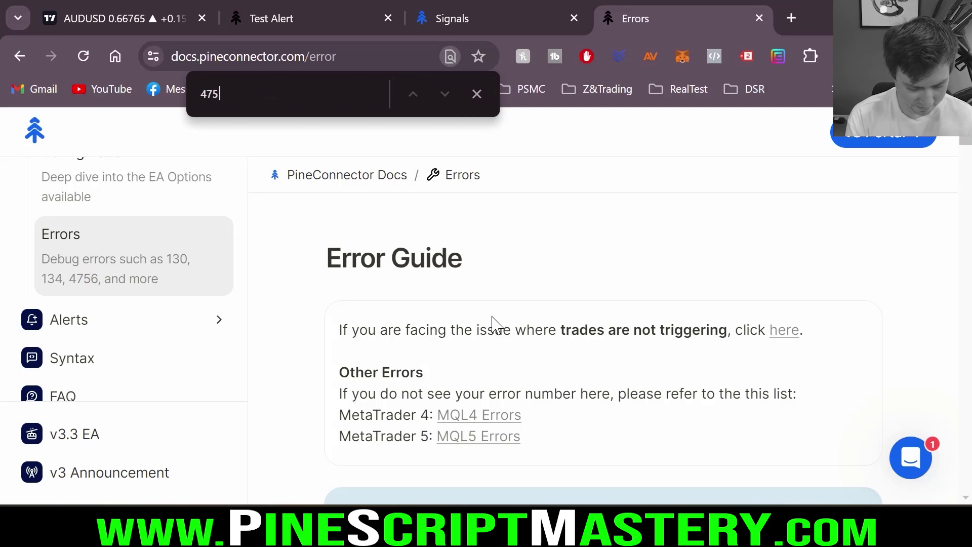
{"action": "type", "text": "6"}
{"action": "key", "text": "Return"}
{"action": "left_click_drag", "start_coordinate": [543, 423], "coordinate": [289, 434]}
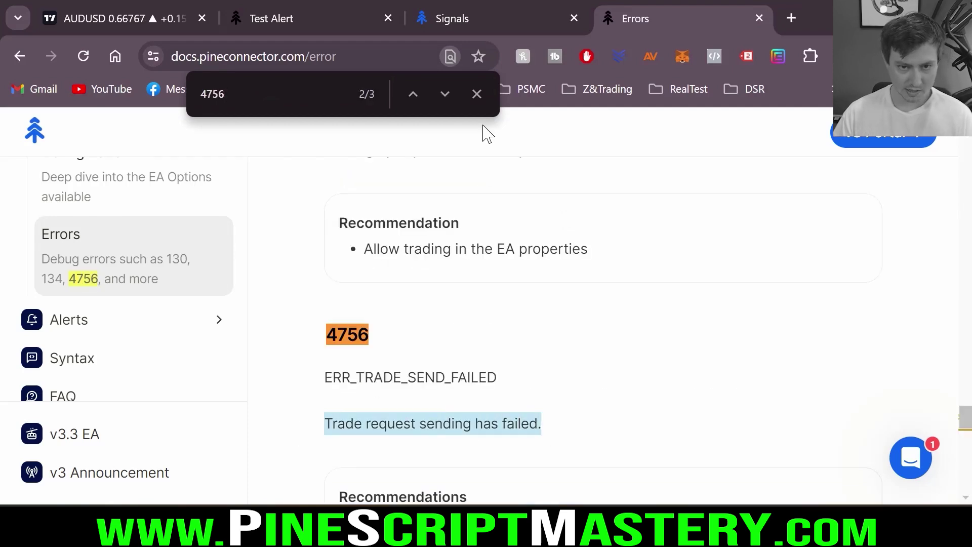
Read the recommendations for error 4756 and open the linked Journal tab instructions in a new browser tab.
{"action": "left_click", "coordinate": [477, 94]}
{"action": "scroll", "coordinate": [563, 325], "scroll_direction": "down", "scroll_amount": 3}
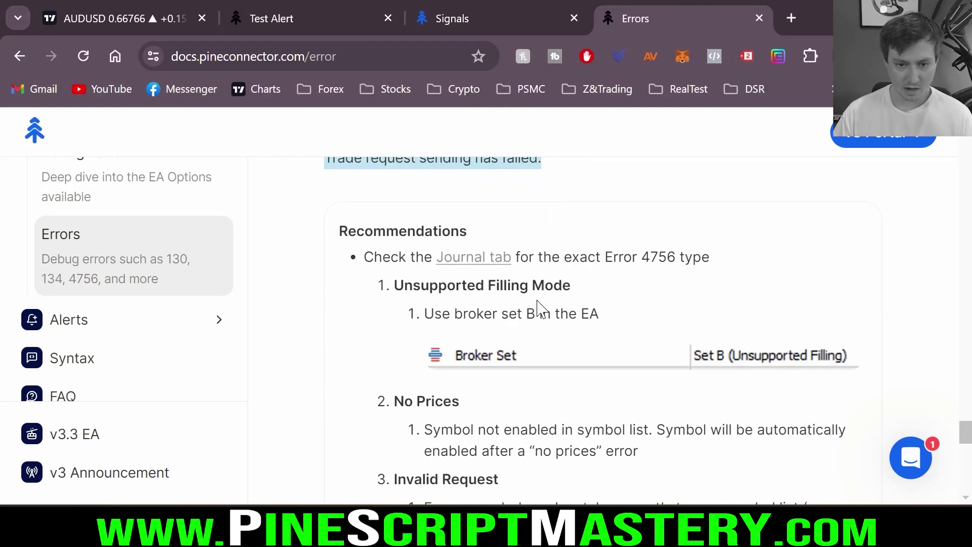
{"action": "left_click", "coordinate": [498, 287]}
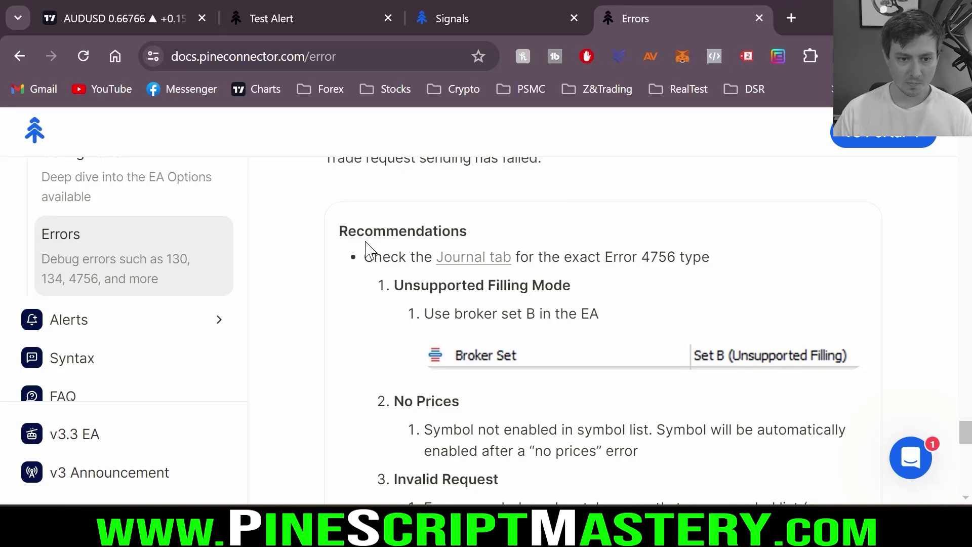
{"action": "right_click", "coordinate": [478, 264]}
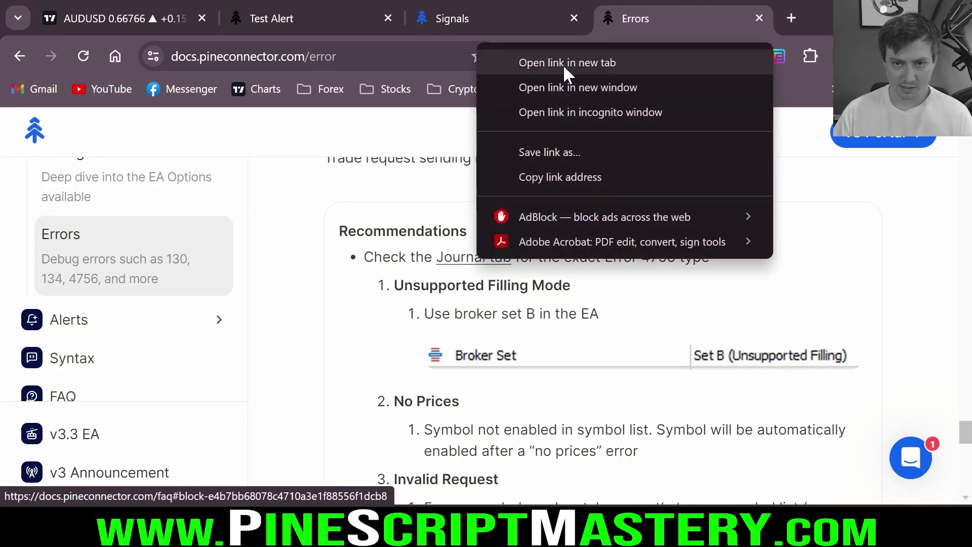
{"action": "left_click", "coordinate": [573, 62]}
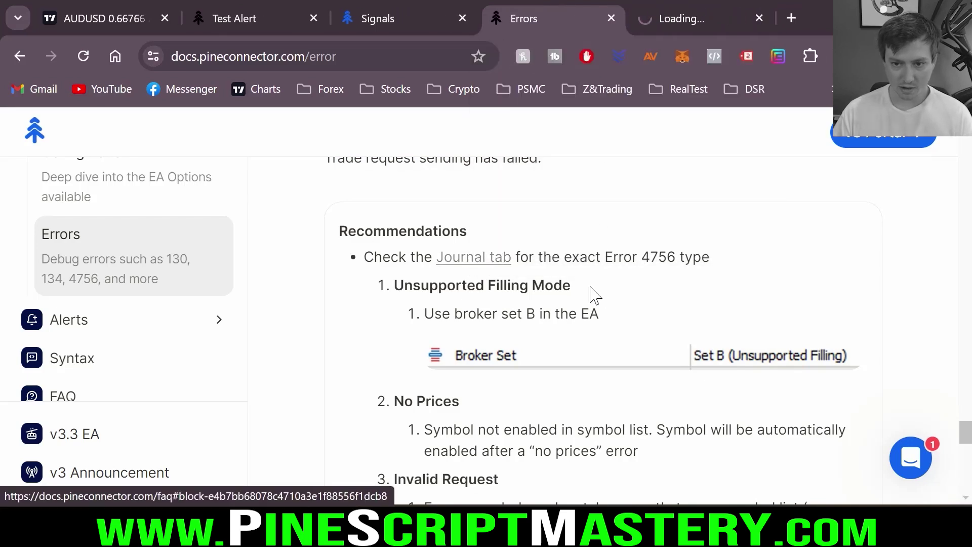
{"action": "left_click", "coordinate": [682, 18]}
Switch to MetaTrader and inspect the failed AUDUSD.a market buy entry in the terminal's journal.
{"action": "key", "text": "alt+Tab"}
{"action": "left_click", "coordinate": [639, 473]}
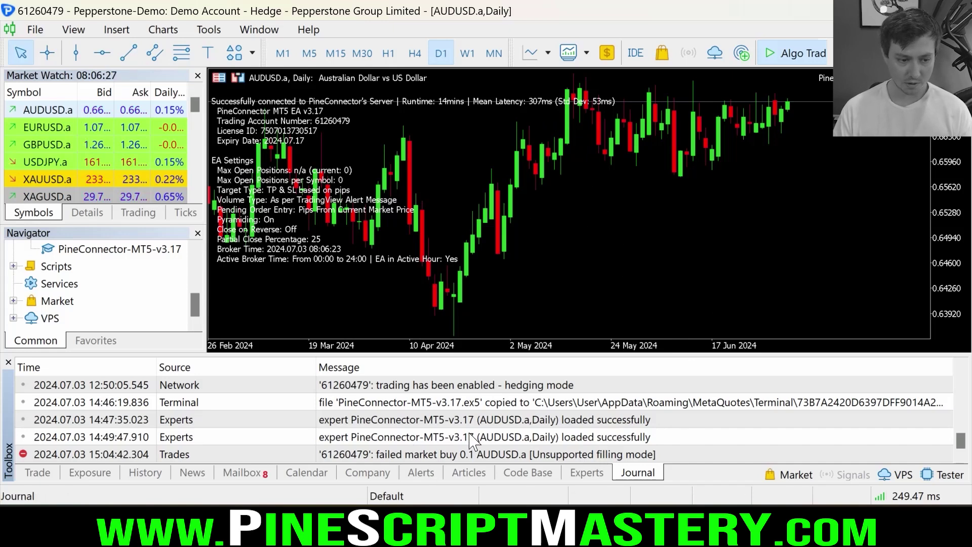
{"action": "left_click", "coordinate": [549, 454]}
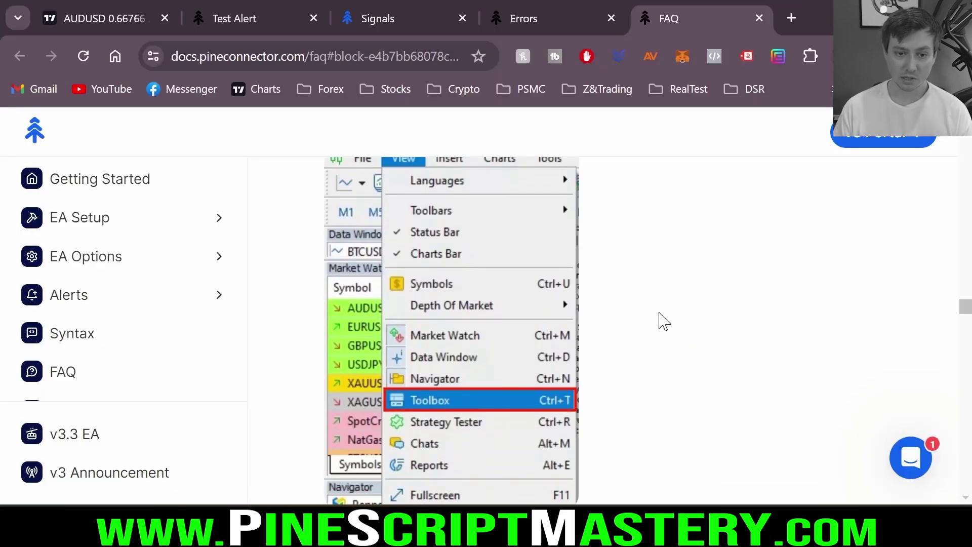
Back in the browser, close the FAQ page and read the Error Guide's fix for Unsupported Filling Mode.
{"action": "scroll", "coordinate": [637, 332], "scroll_direction": "up", "scroll_amount": 5}
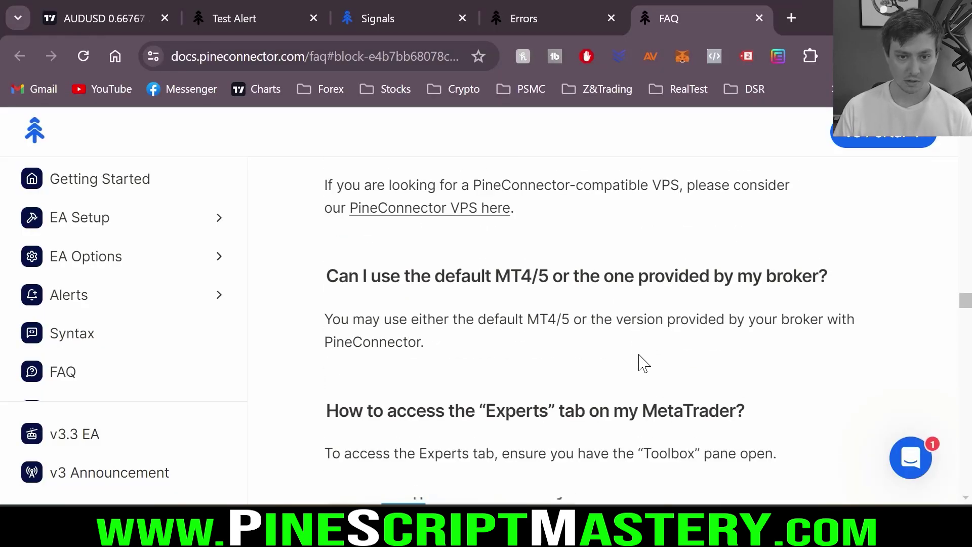
{"action": "scroll", "coordinate": [549, 335], "scroll_direction": "down", "scroll_amount": 1}
{"action": "key", "text": "ctrl+w"}
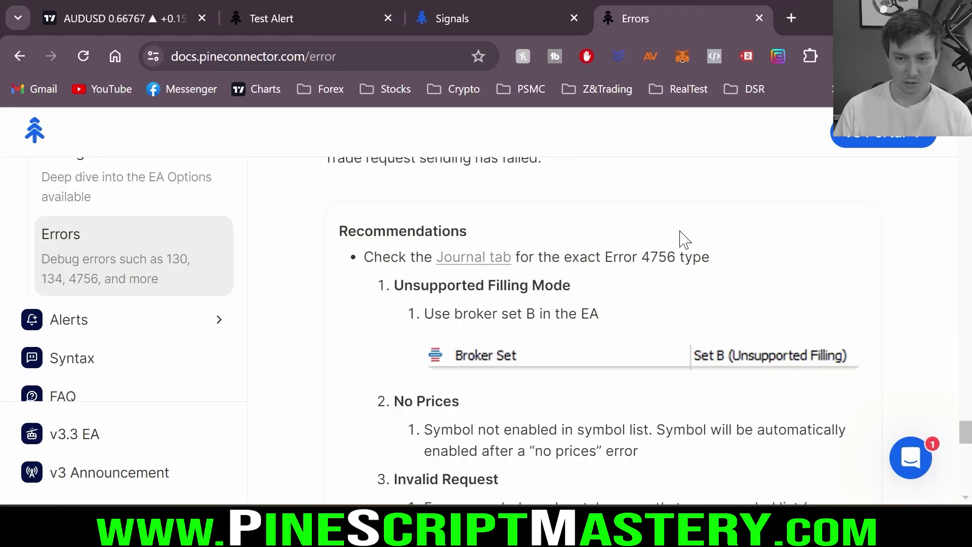
{"action": "scroll", "coordinate": [689, 234], "scroll_direction": "down", "scroll_amount": 2}
{"action": "left_click_drag", "start_coordinate": [425, 225], "coordinate": [604, 225]}
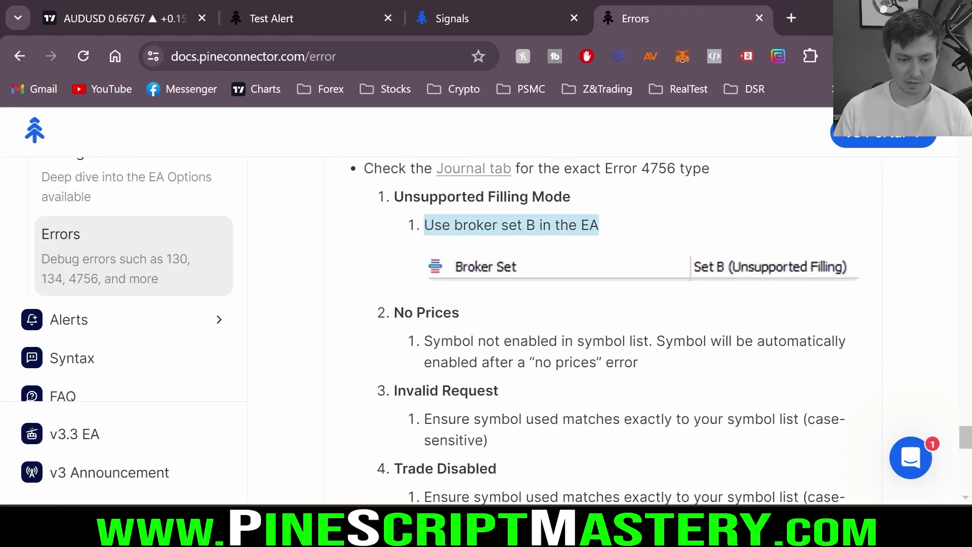
In MetaTrader, open the properties of the PineConnector-MT5-v3.17 expert attached to the AUDUSD.a chart.
{"action": "key", "text": "alt+Tab"}
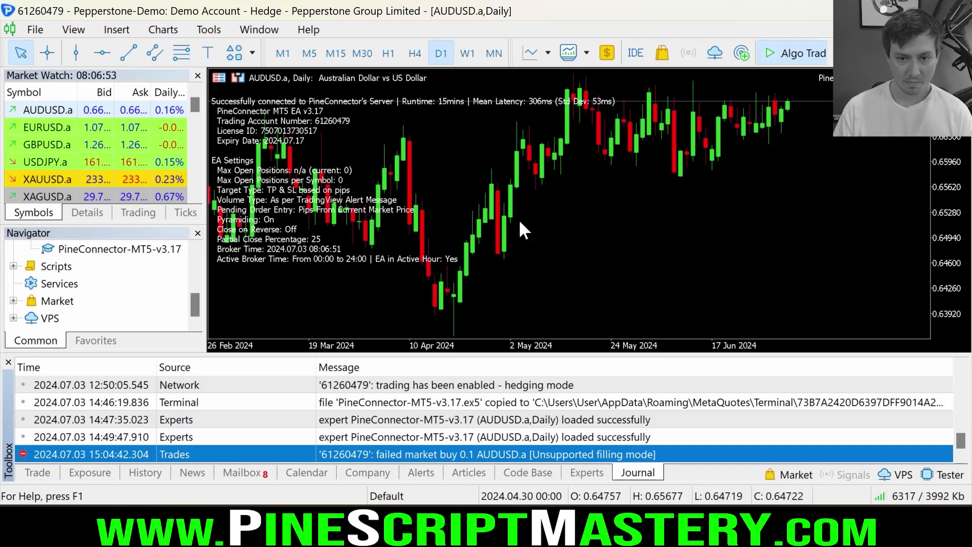
{"action": "right_click", "coordinate": [547, 205]}
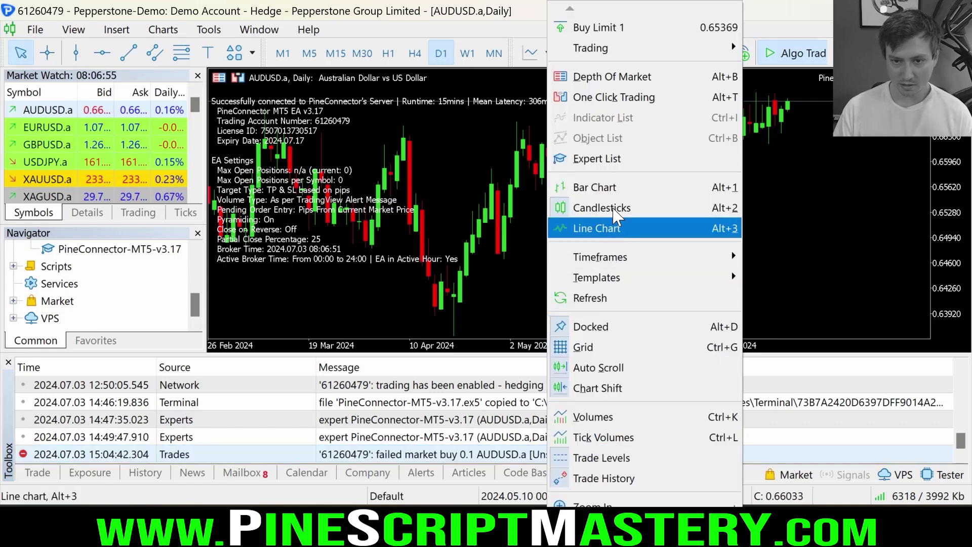
{"action": "left_click", "coordinate": [621, 160]}
{"action": "left_click", "coordinate": [469, 130]}
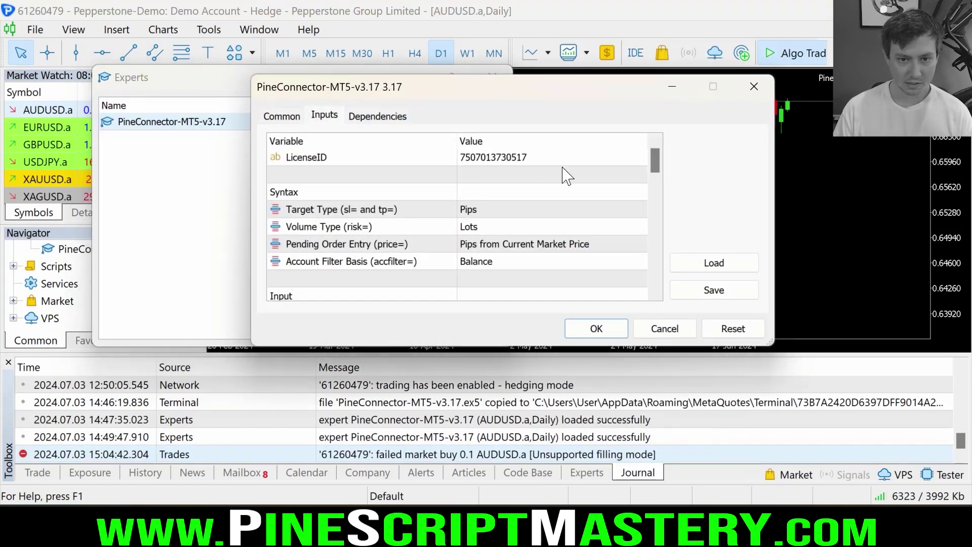
Set the EA's Broker Set input to Set B (Unsupported Filling), apply it, and close the Experts list.
{"action": "left_click_drag", "start_coordinate": [656, 183], "coordinate": [656, 284]}
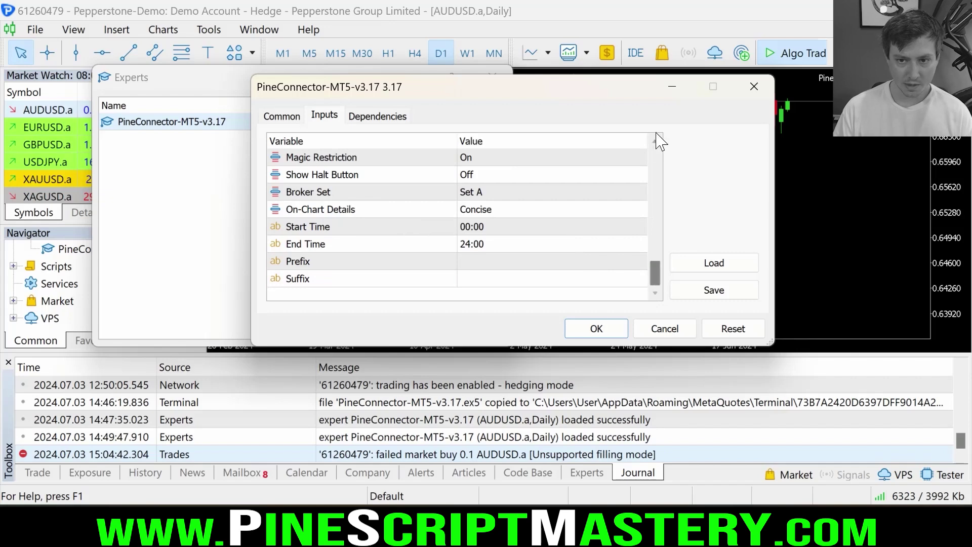
{"action": "left_click", "coordinate": [655, 141]}
{"action": "left_click", "coordinate": [656, 141]}
{"action": "left_click", "coordinate": [655, 140]}
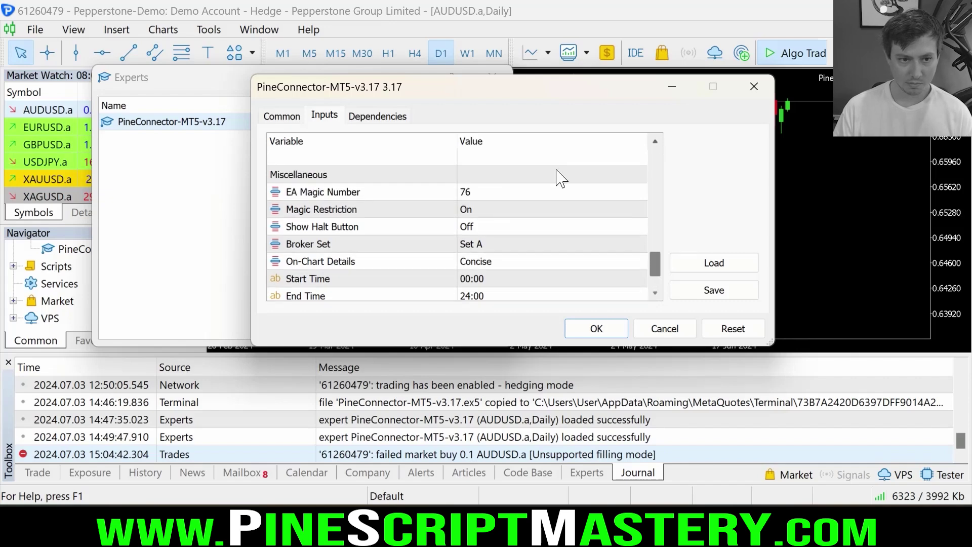
{"action": "left_click", "coordinate": [360, 248]}
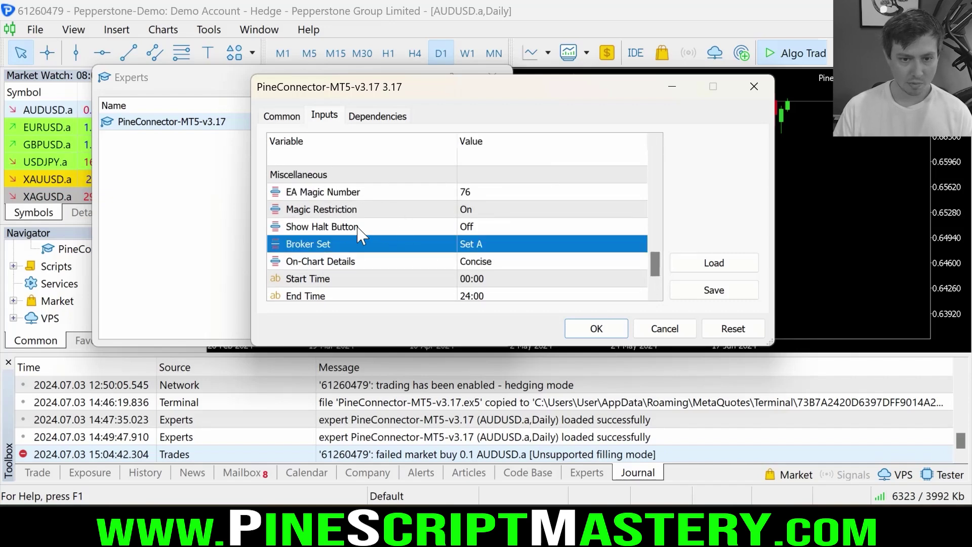
{"action": "left_click", "coordinate": [481, 244]}
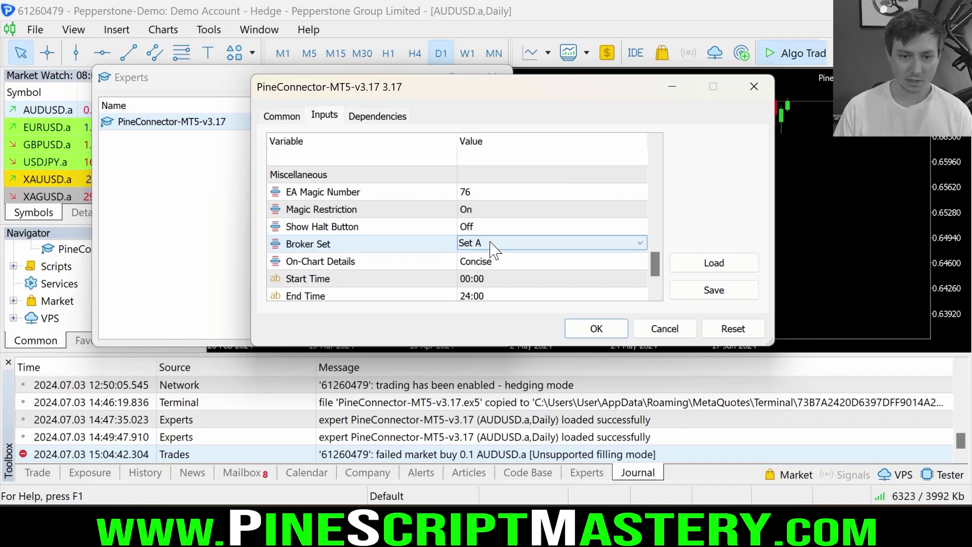
{"action": "left_click", "coordinate": [482, 244]}
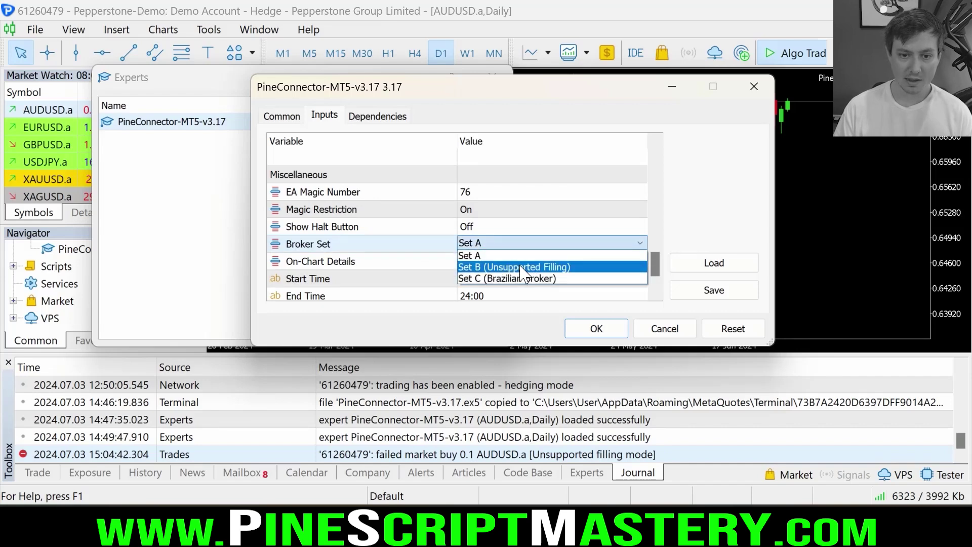
{"action": "left_click", "coordinate": [549, 267]}
{"action": "left_click", "coordinate": [597, 329]}
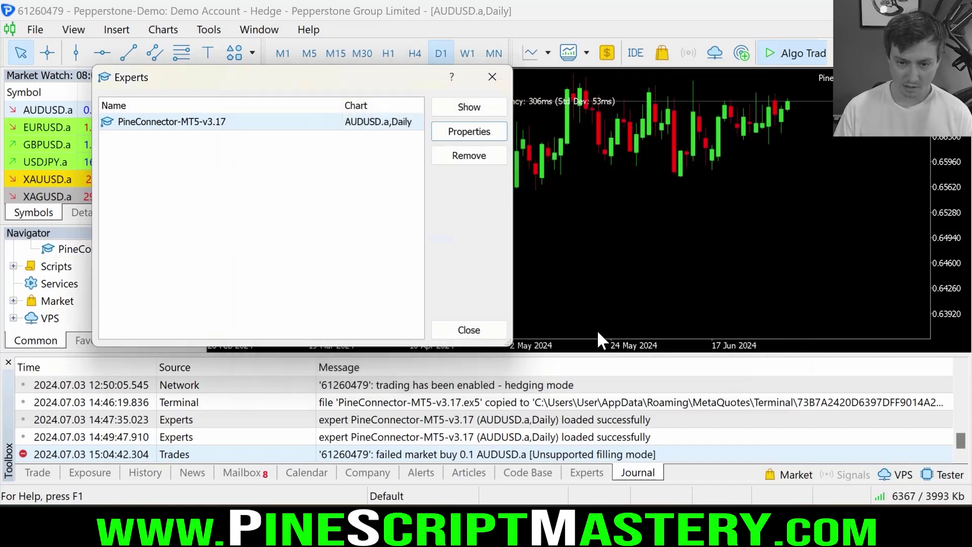
{"action": "left_click", "coordinate": [478, 328]}
Switch to the AUDUSD chart in TradingView and show the alerts list with the triggered PC Test alert.
{"action": "key", "text": "alt+Tab"}
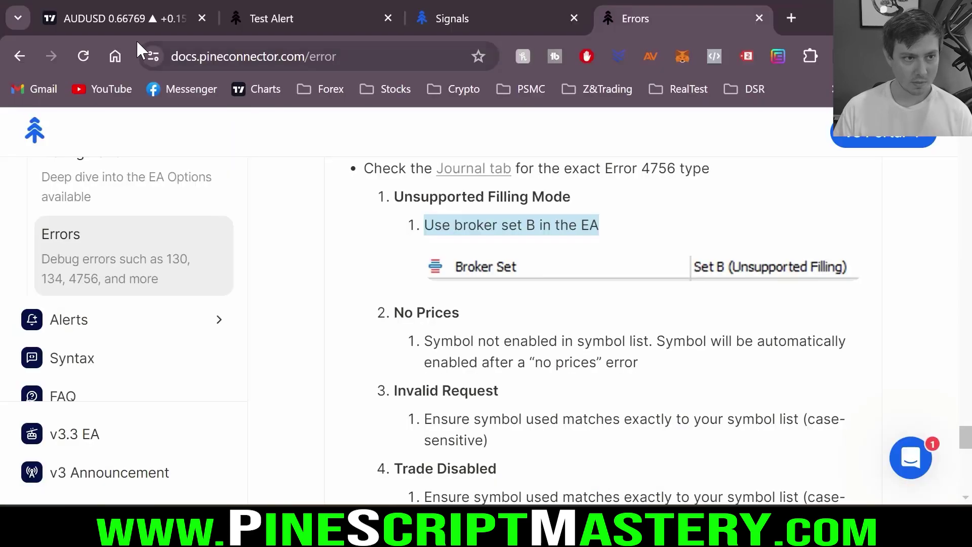
{"action": "left_click", "coordinate": [126, 18]}
{"action": "key", "text": "F11"}
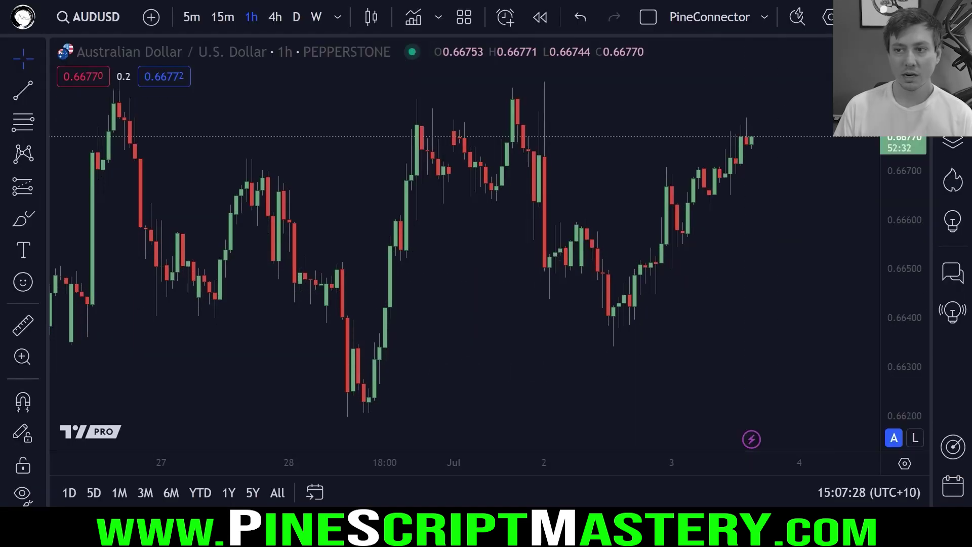
{"action": "left_click", "coordinate": [954, 97]}
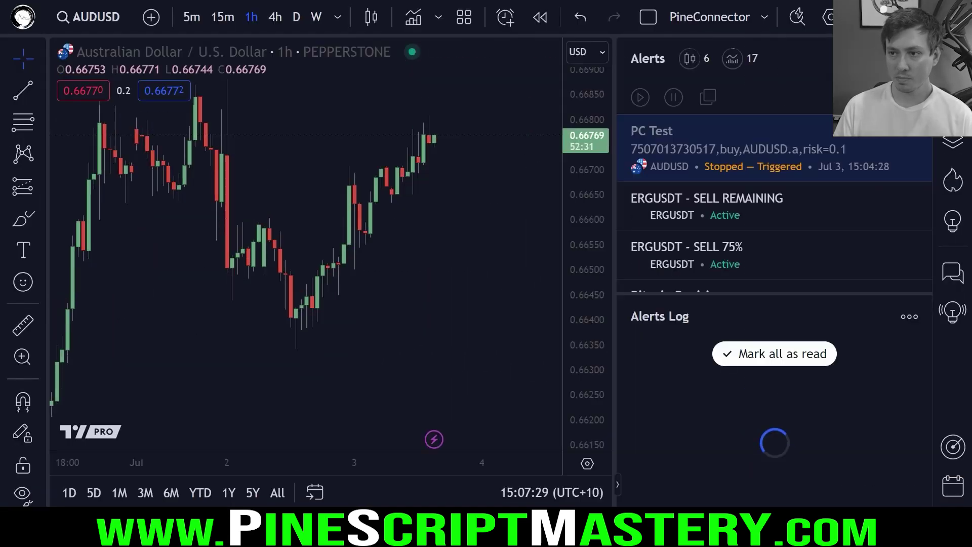
{"action": "left_click", "coordinate": [897, 141]}
{"action": "key", "text": "Escape"}
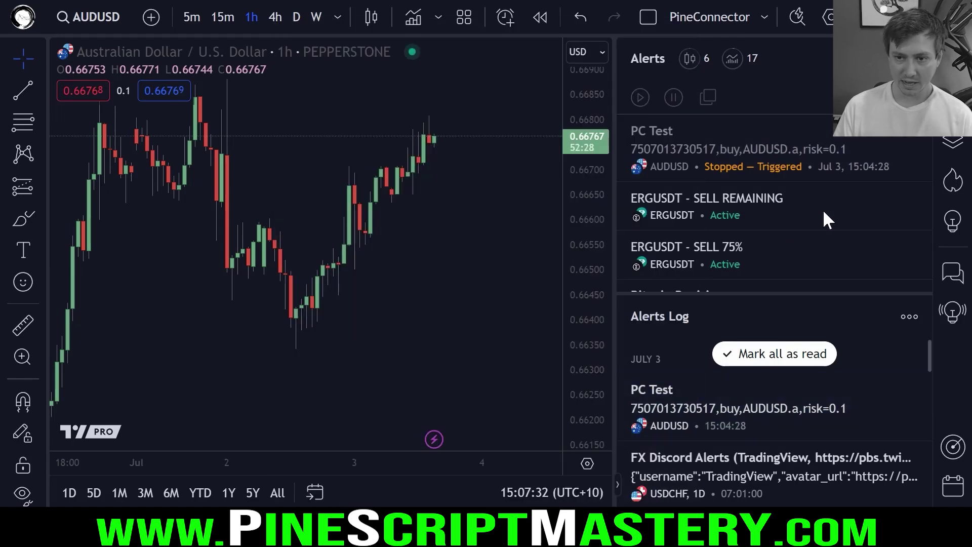
Restart the stopped PC Test alert, then switch to MetaTrader and check the volume of the AUDUSD.a buy position.
{"action": "left_click", "coordinate": [760, 166]}
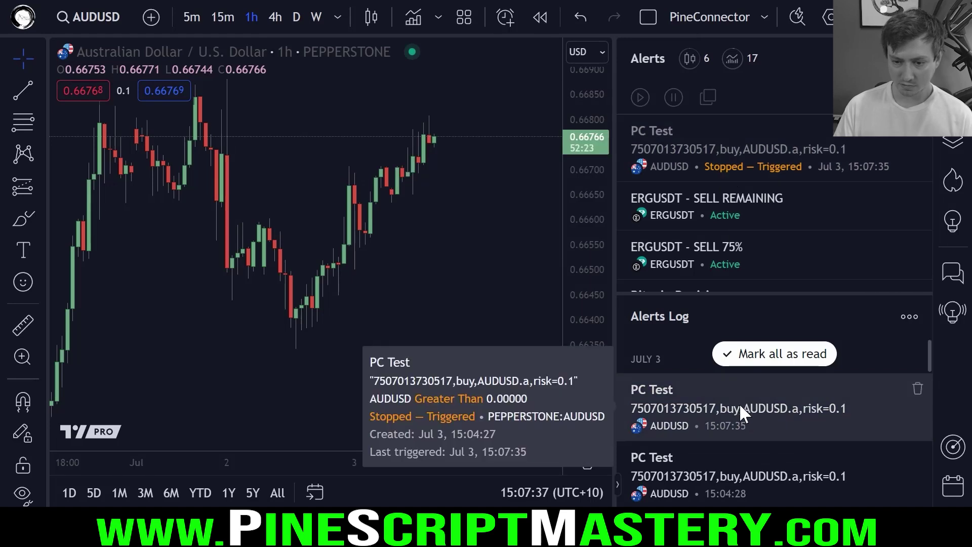
{"action": "key", "text": "alt+Tab"}
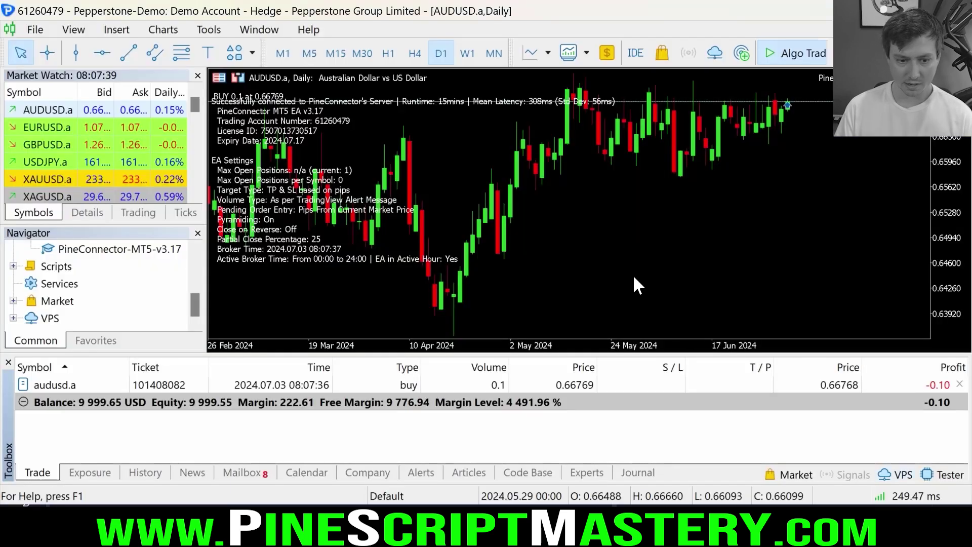
{"action": "left_click", "coordinate": [670, 389]}
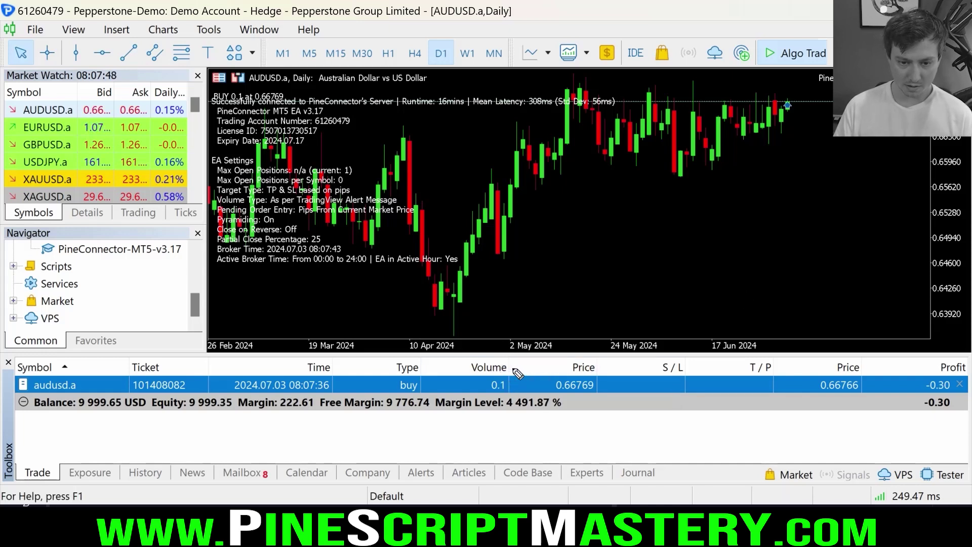
{"action": "mouse_move", "coordinate": [506, 338]}
{"action": "left_mouse_down"}
{"action": "mouse_move", "coordinate": [469, 407]}
{"action": "mouse_move", "coordinate": [489, 346]}
{"action": "mouse_move", "coordinate": [788, 175]}
{"action": "left_mouse_up"}
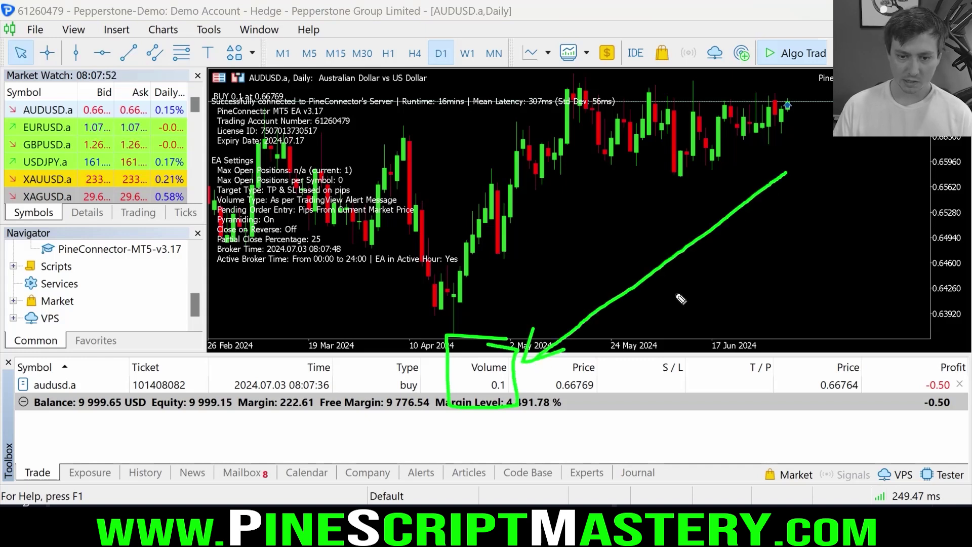
{"action": "key", "text": "Escape"}
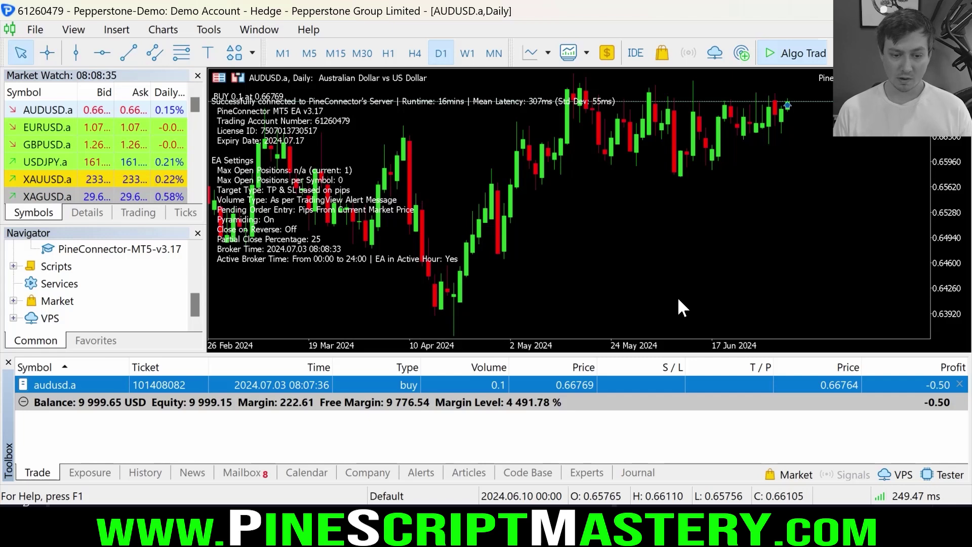
Switch back to TradingView, view the Ultimate Pullback Indicator script in the Pine Editor, and collapse the editor.
{"action": "key", "text": "alt+Tab"}
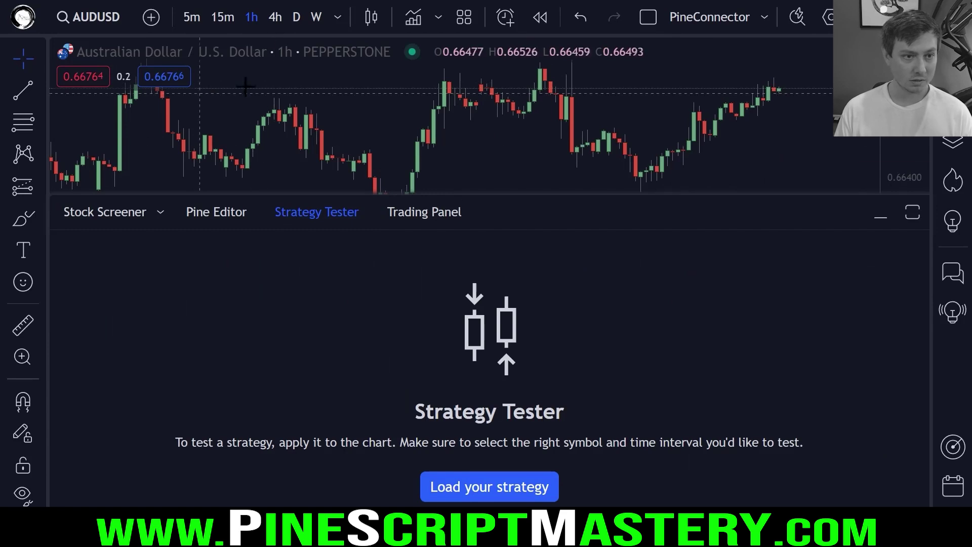
{"action": "left_click", "coordinate": [229, 211]}
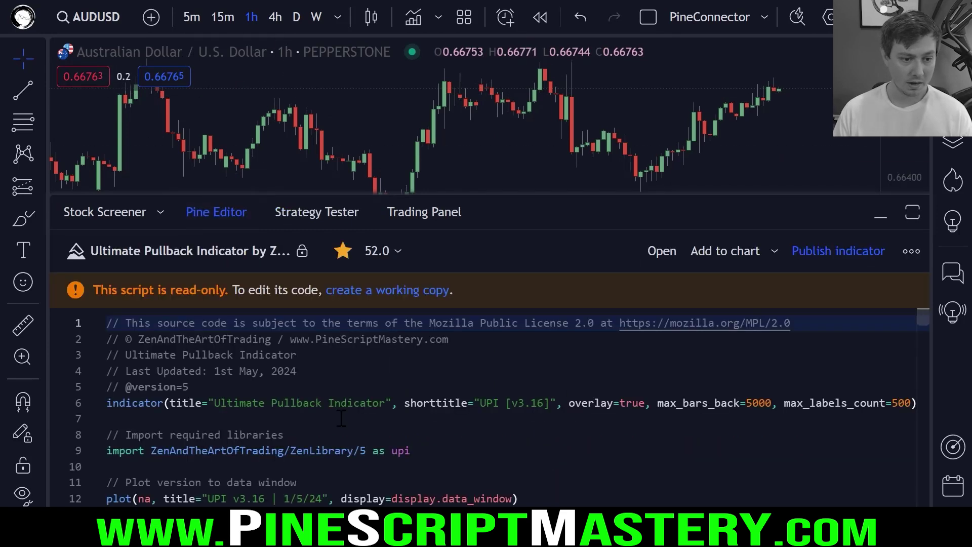
{"action": "left_click", "coordinate": [223, 213]}
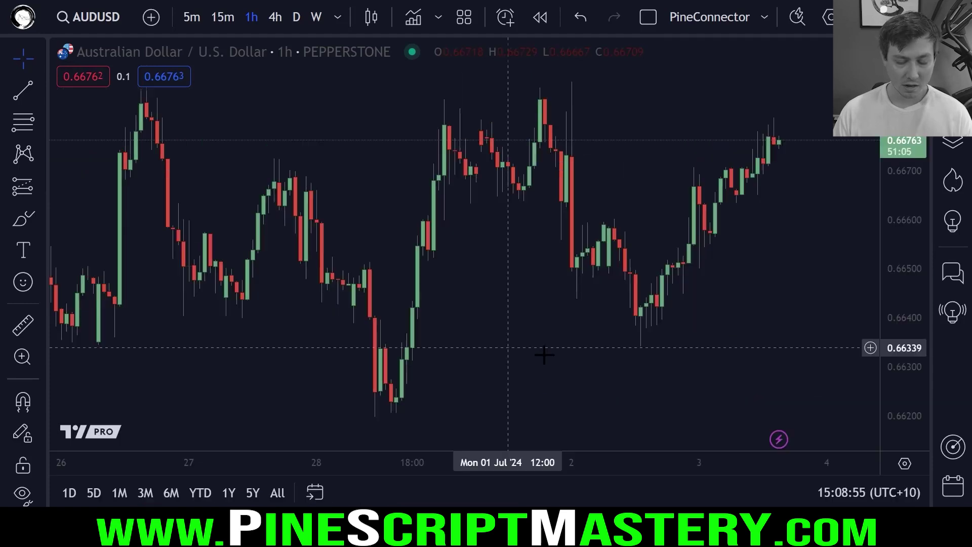
In the PineConnector portal, review the signal logs, the Licenses page and the Signal Modifier.
{"action": "left_click_drag", "start_coordinate": [713, 119], "coordinate": [711, 120]}
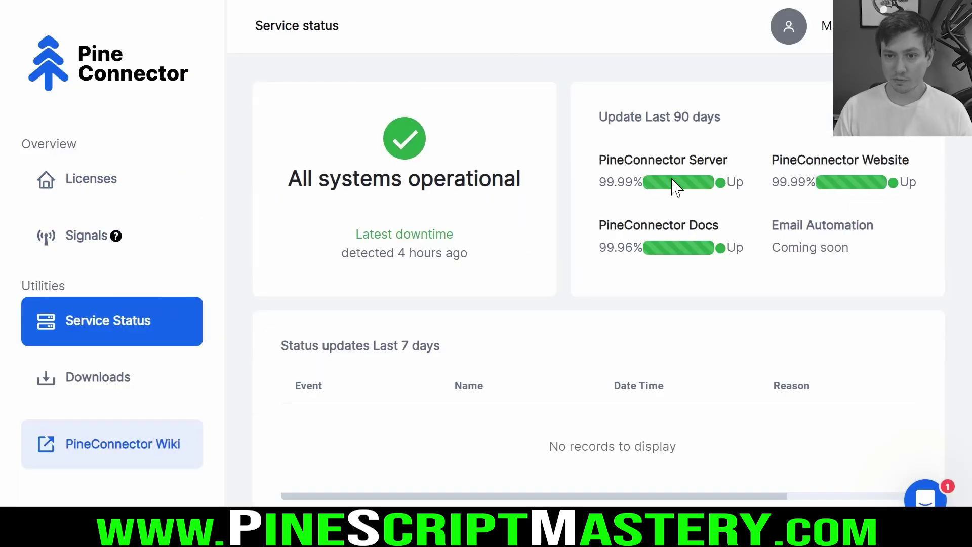
{"action": "left_click", "coordinate": [112, 244]}
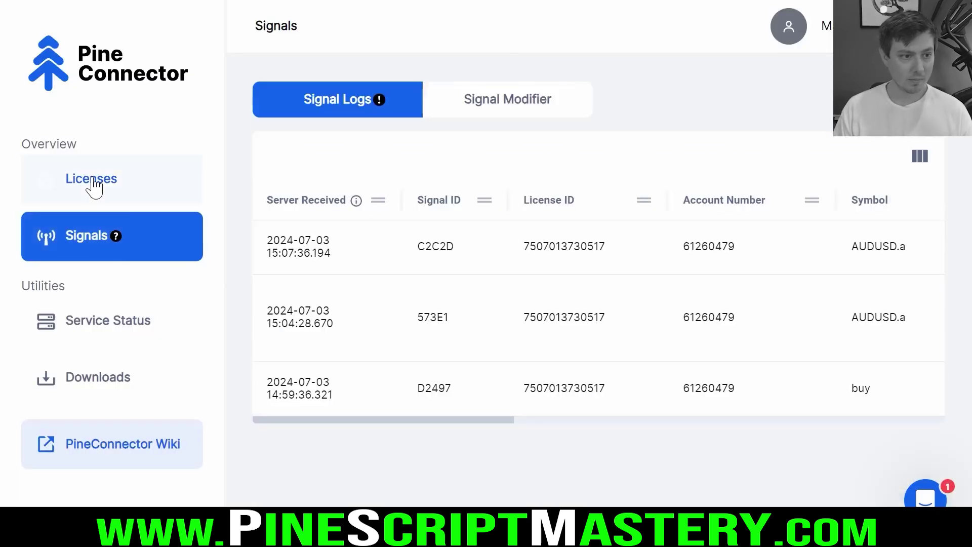
{"action": "left_click", "coordinate": [93, 184]}
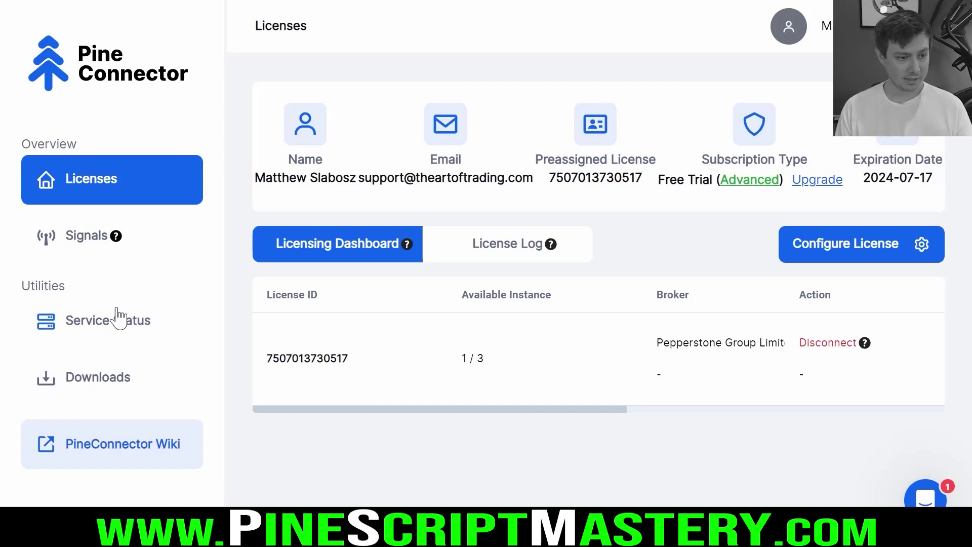
{"action": "mouse_move", "coordinate": [388, 245]}
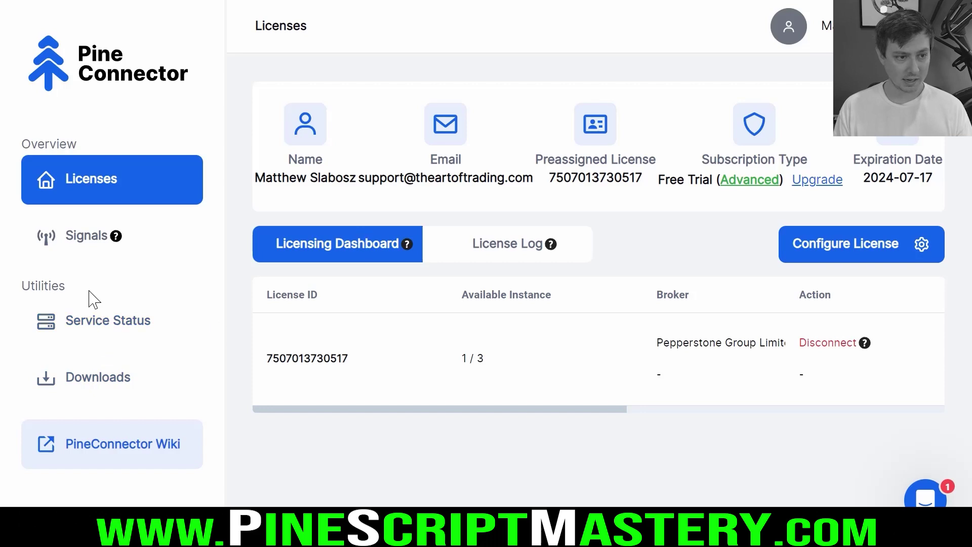
{"action": "left_click", "coordinate": [116, 248]}
{"action": "left_click", "coordinate": [509, 100]}
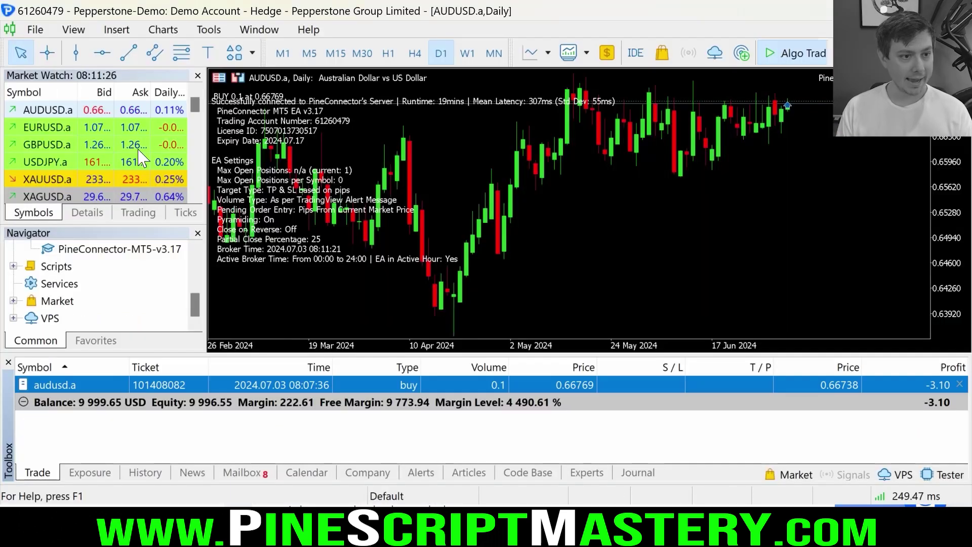
Switch to MetaTrader and check the broker's symbol name for AUDUSD.a in Market Watch.
{"action": "left_click", "coordinate": [46, 111]}
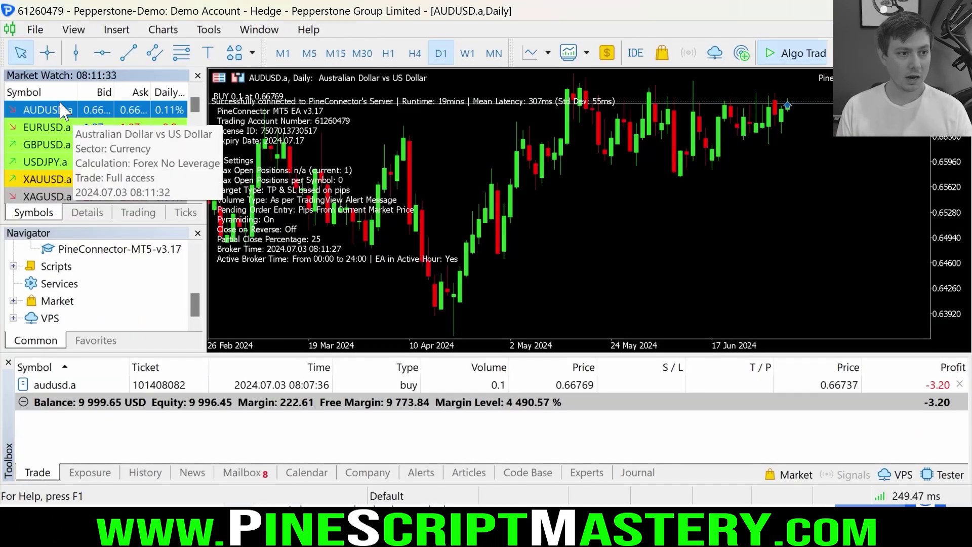